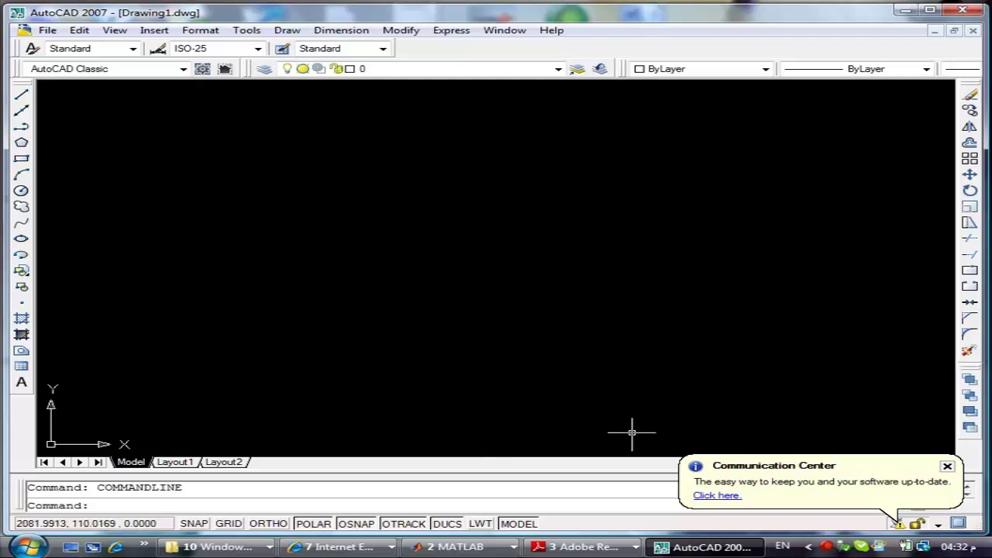
# - Close the Communication Center notice and type the line command at the command line
pyautogui.click(947, 466)
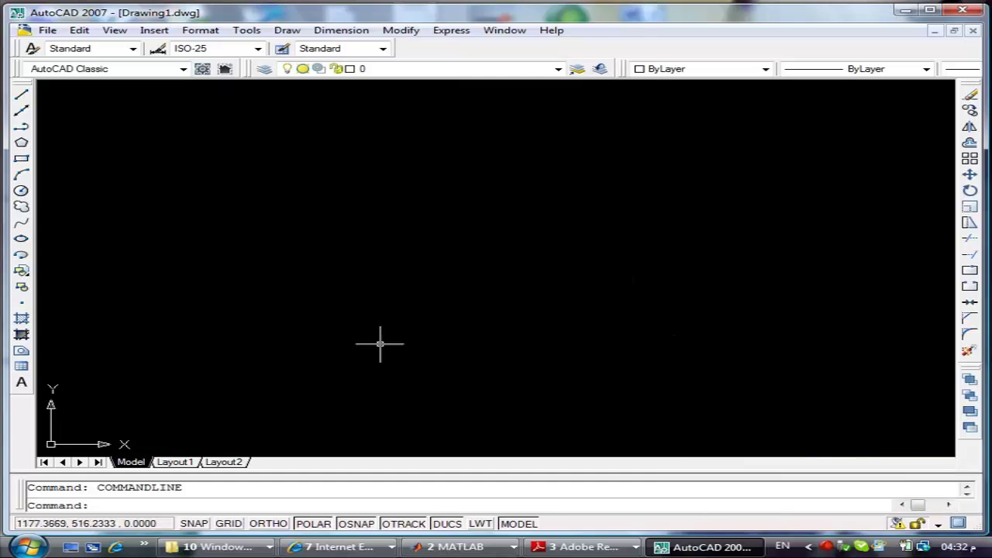
pyautogui.click(101, 502)
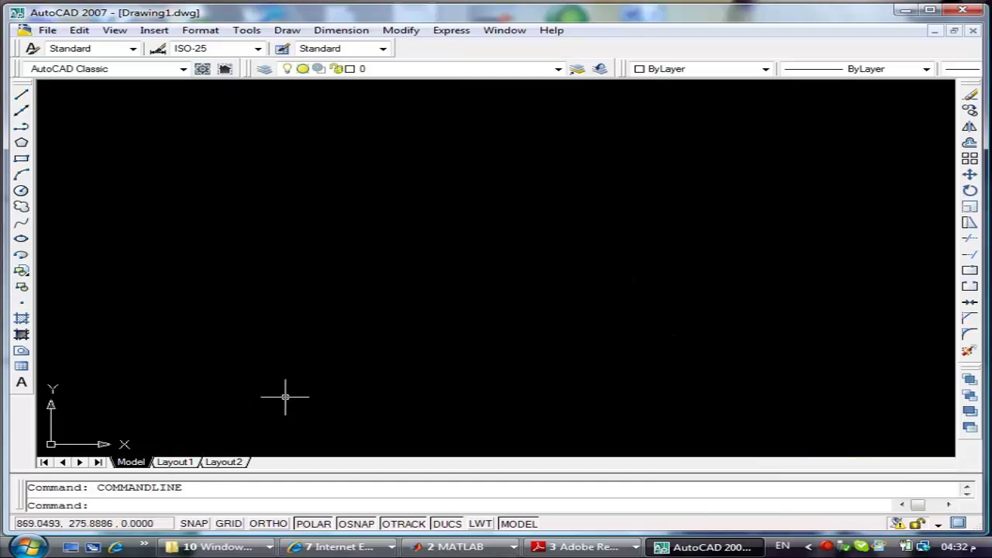
pyautogui.write('line')
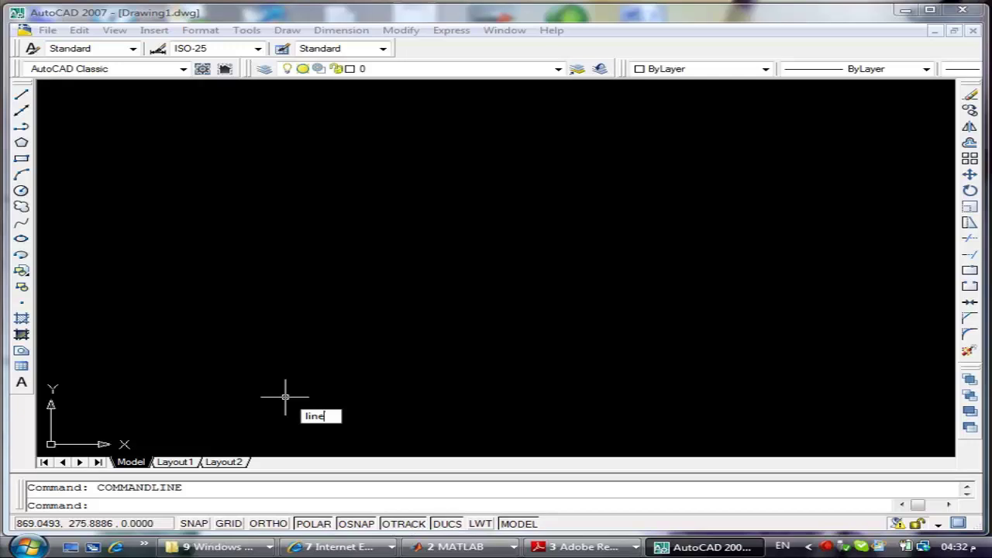
pyautogui.press('Return')
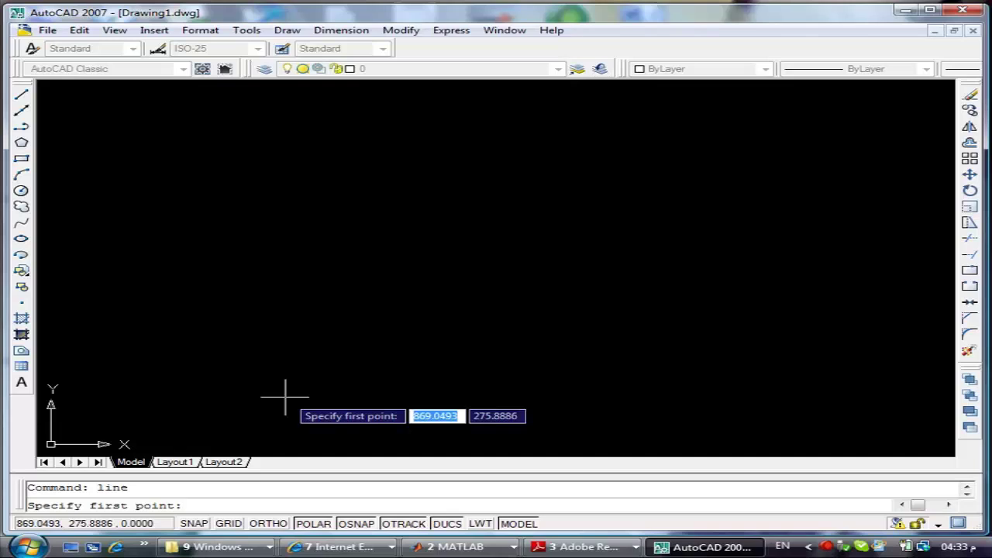
pyautogui.write('100')
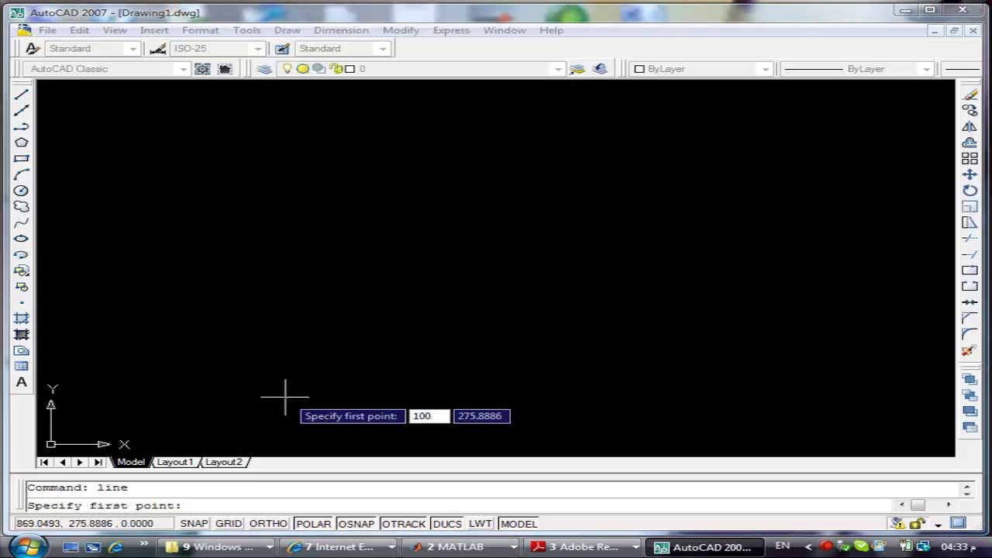
pyautogui.press('Tab')
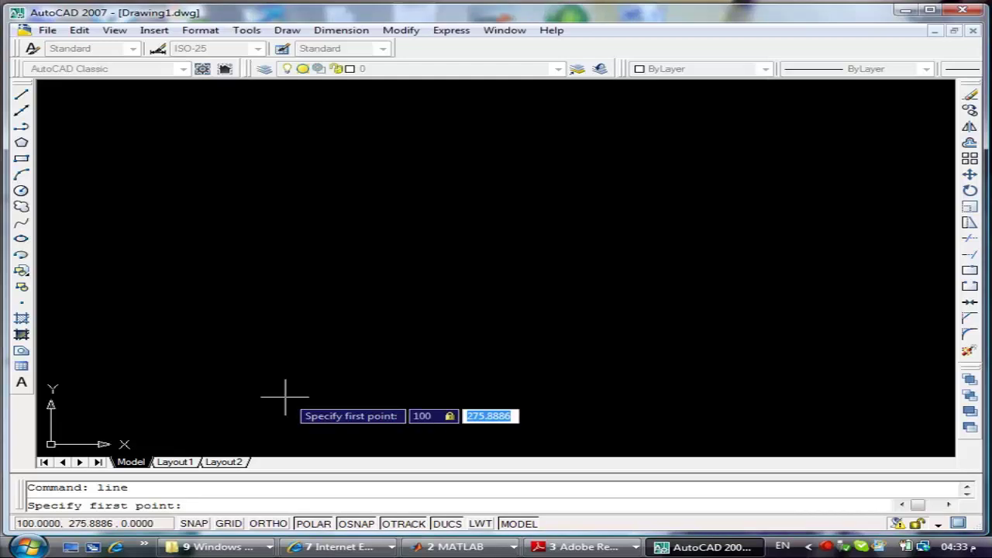
pyautogui.write('200')
pyautogui.press('Return')
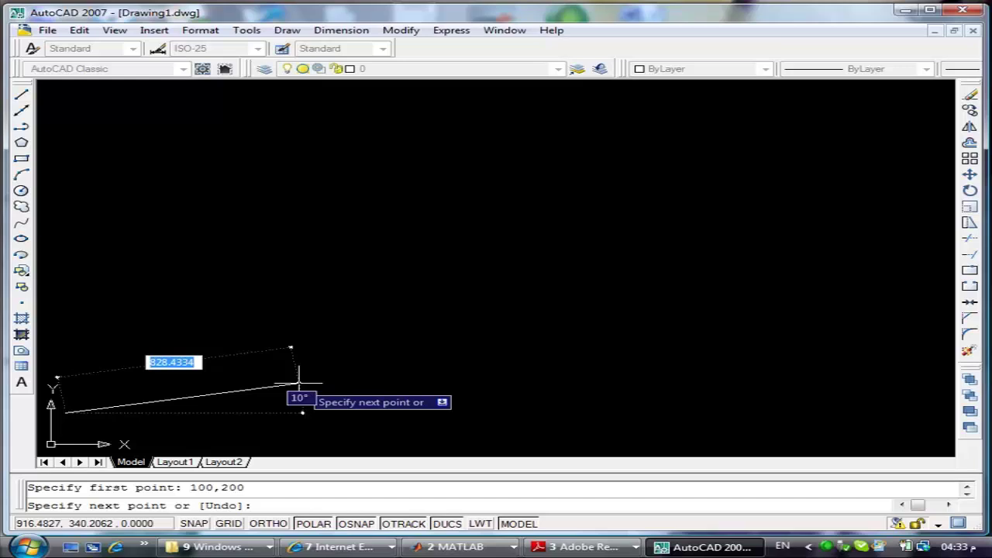
pyautogui.write('600')
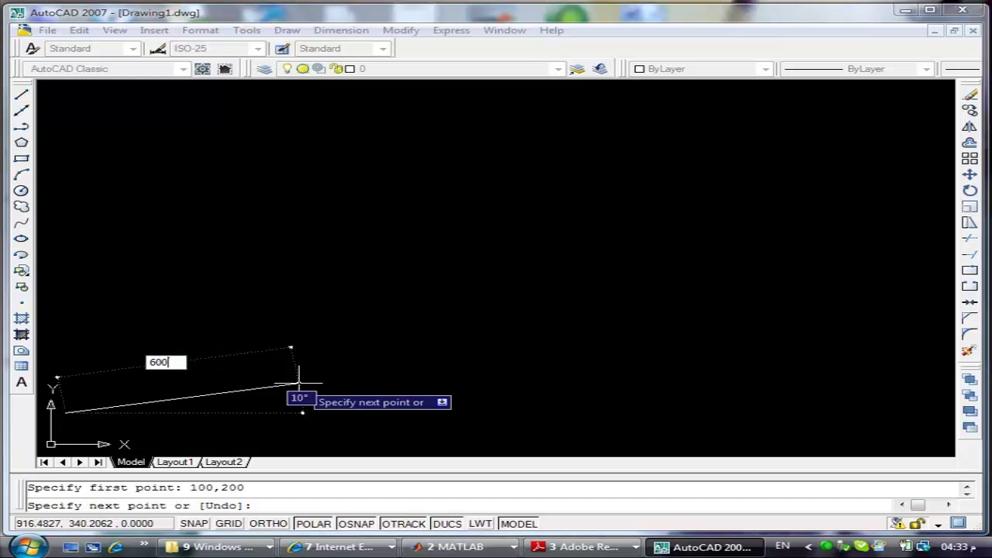
pyautogui.write('600')
pyautogui.press('Tab')
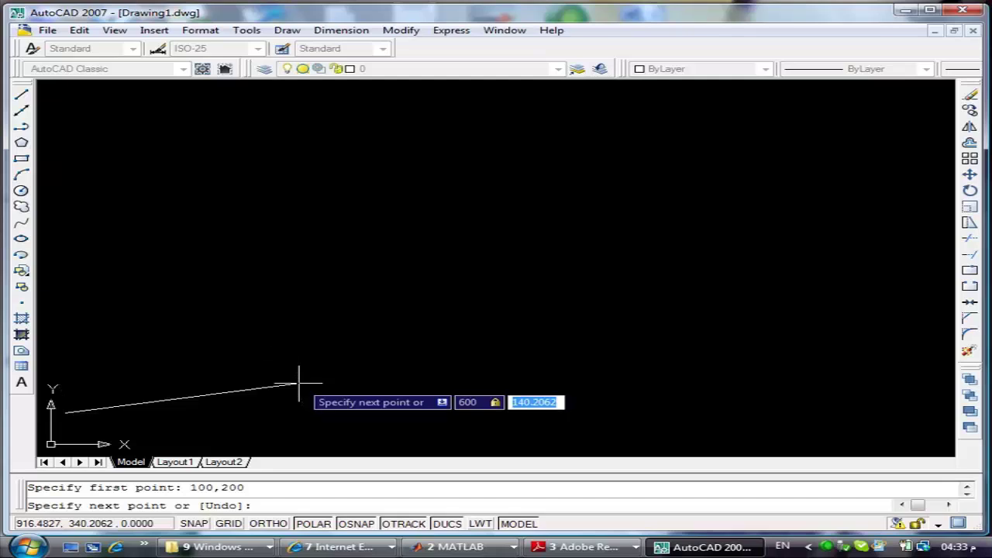
pyautogui.write('700')
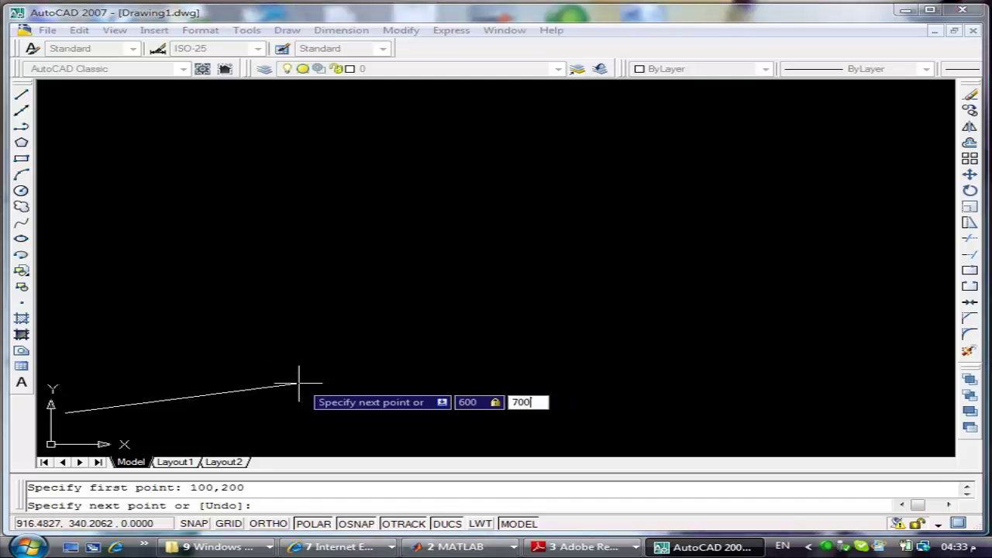
pyautogui.press('Return')
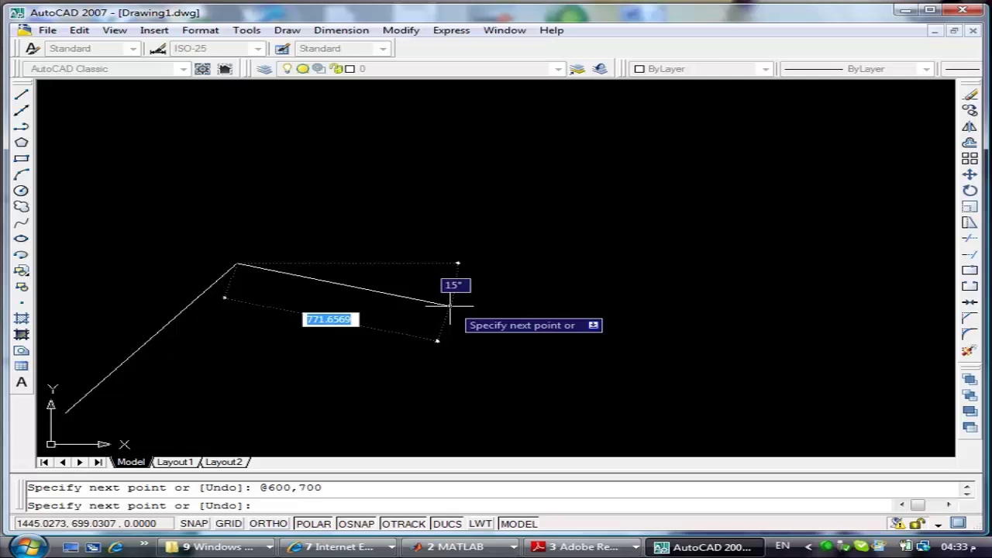
pyautogui.press('Escape')
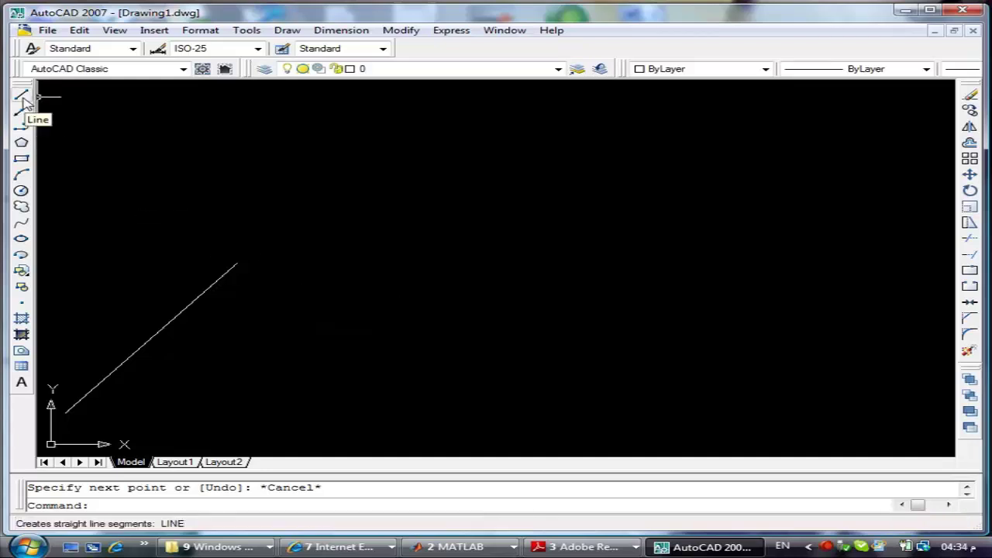
# - Look at the Draw menu without choosing anything, then undo the diagonal line with U
pyautogui.click(286, 30)
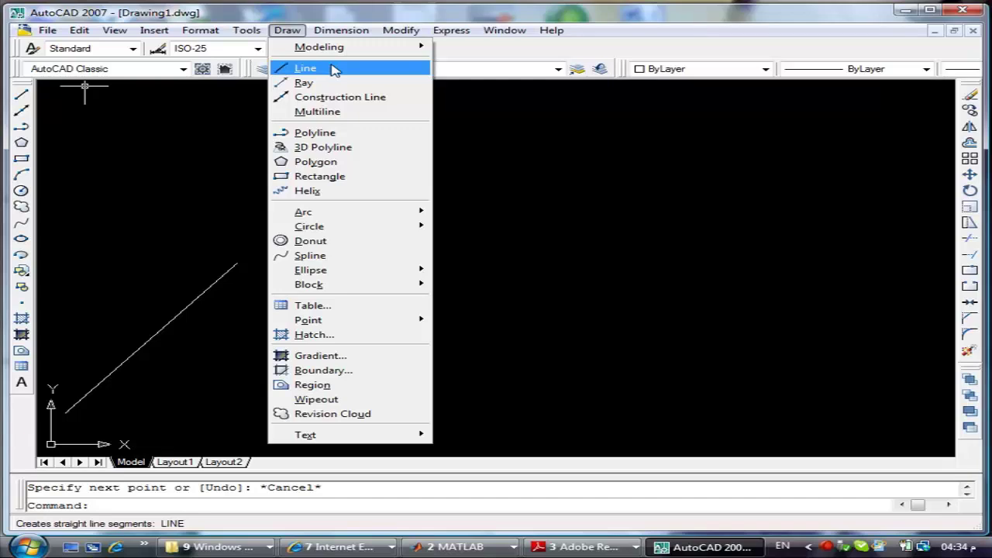
pyautogui.press('Escape')
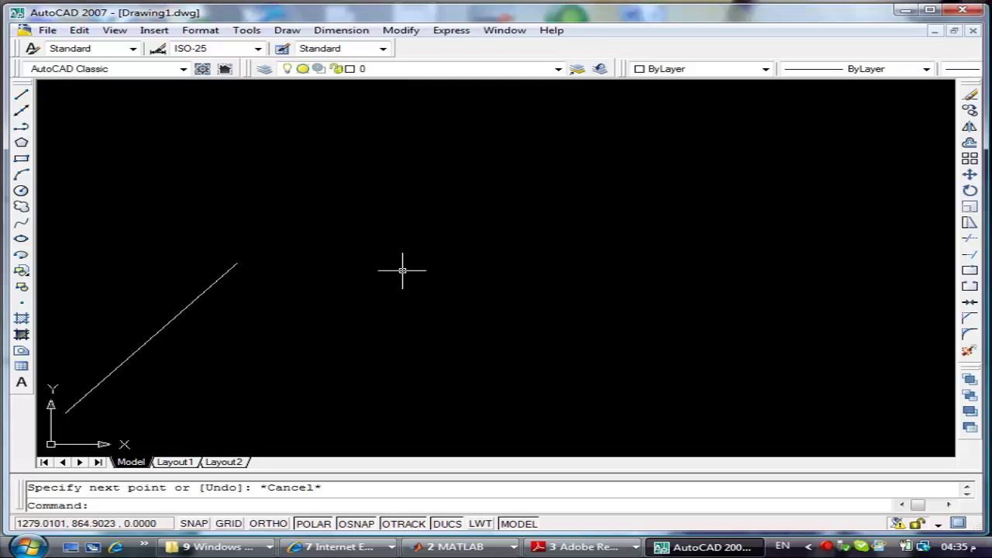
pyautogui.write('u')
pyautogui.press('Return')
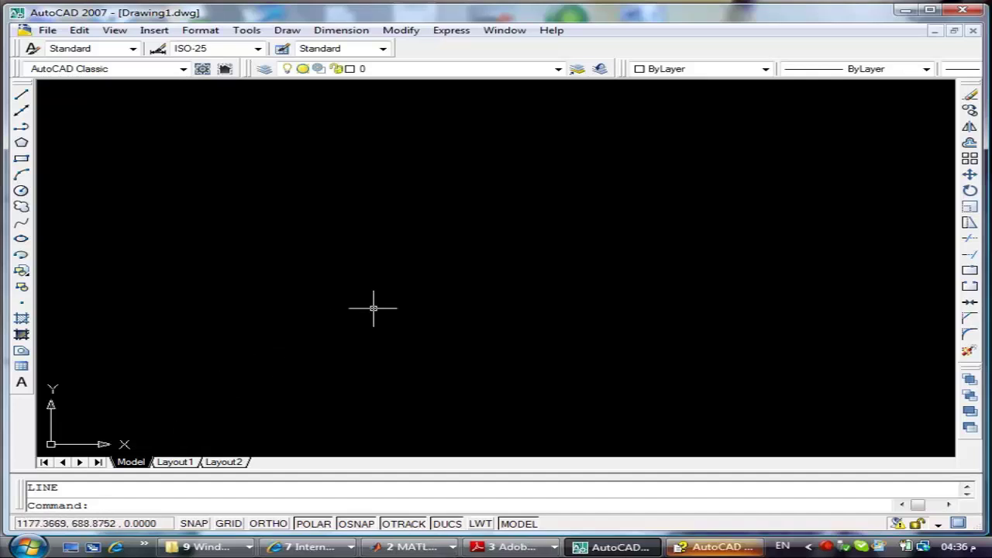
# - In AutoCAD Help's index, look up 'line' and list the topics for LINE command
pyautogui.click(695, 547)
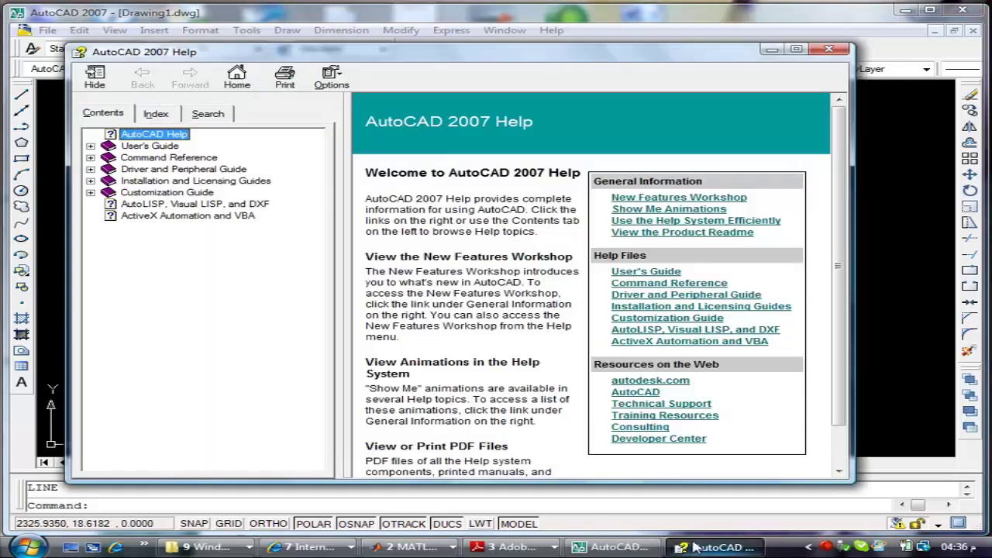
pyautogui.click(158, 116)
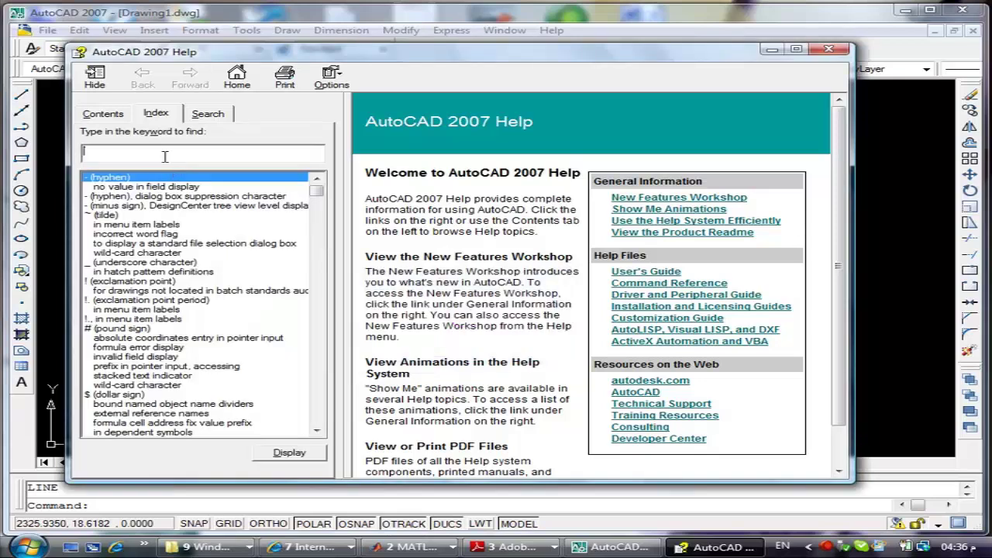
pyautogui.write('line')
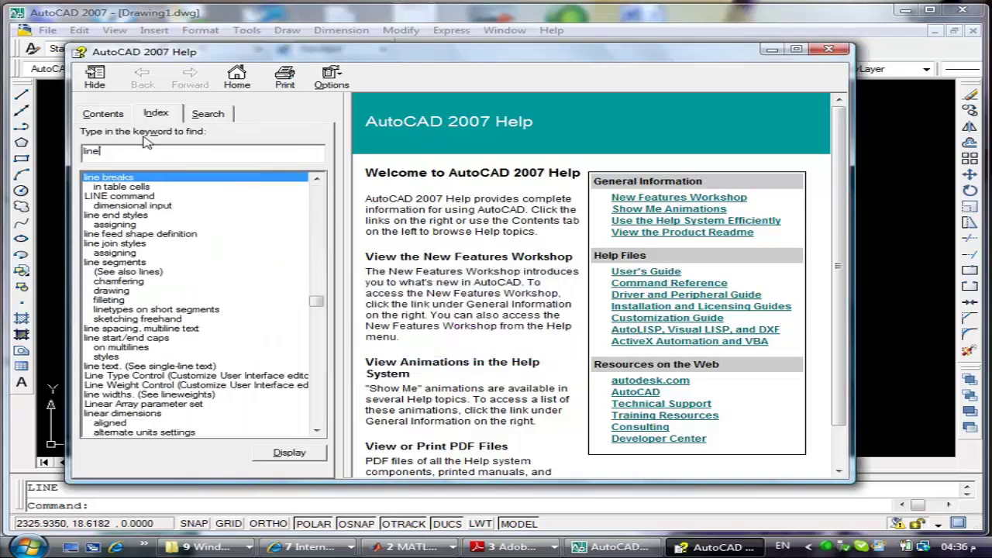
pyautogui.click(122, 198)
pyautogui.doubleClick(121, 197)
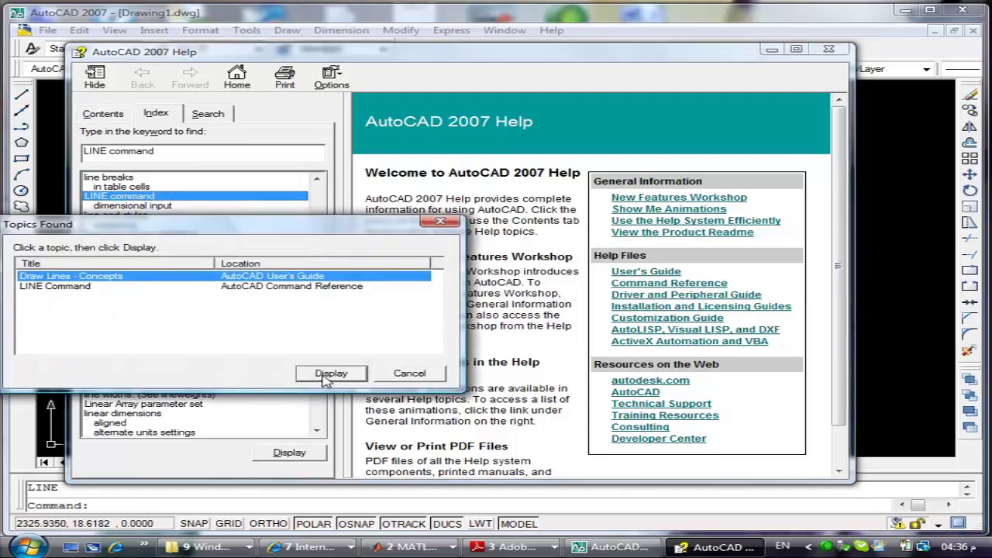
# - Read the Draw Lines concepts topic full-screen, then minimize Help back to the drawing
pyautogui.click(331, 373)
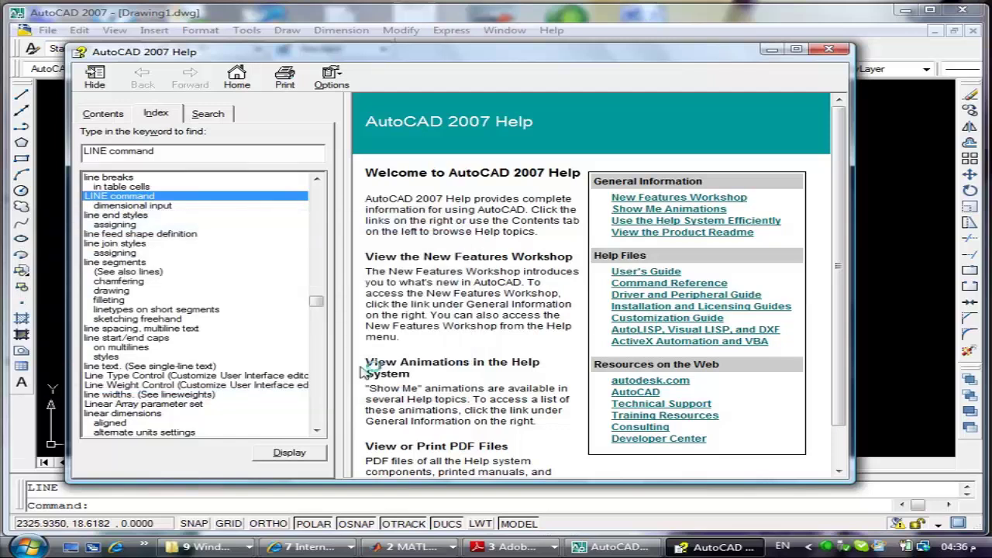
pyautogui.click(796, 49)
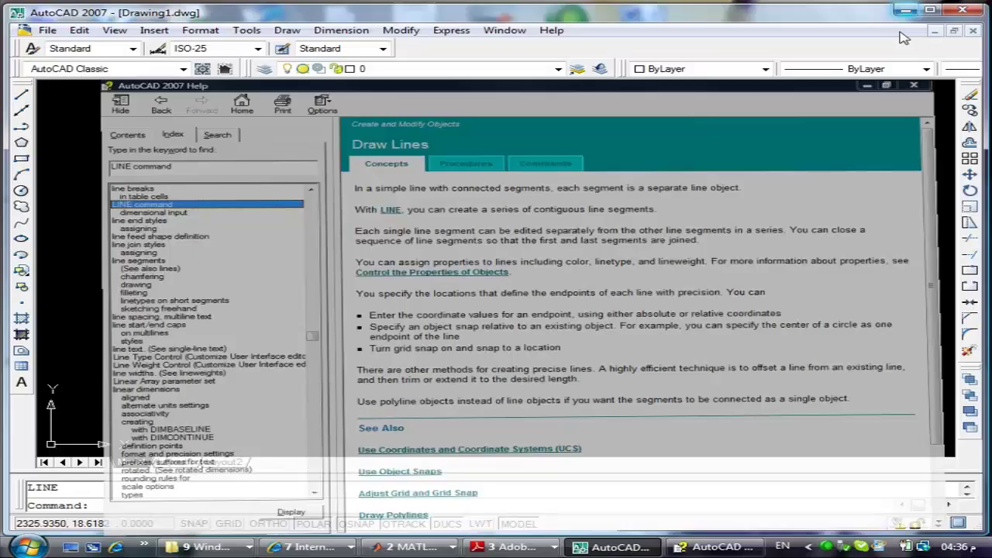
pyautogui.click(912, 6)
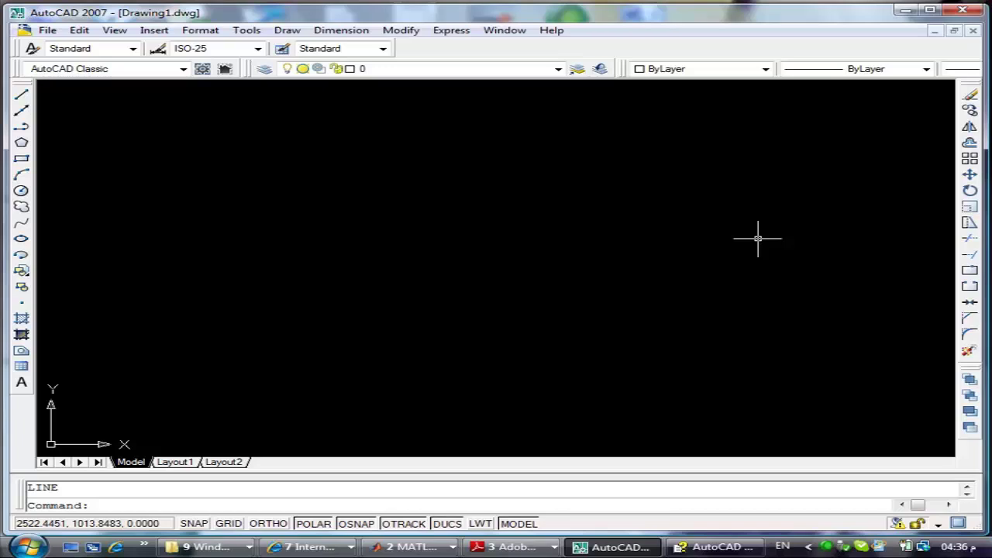
# - Draw an open four-segment line outline and end it with Enter from the right-click menu
pyautogui.click(22, 96)
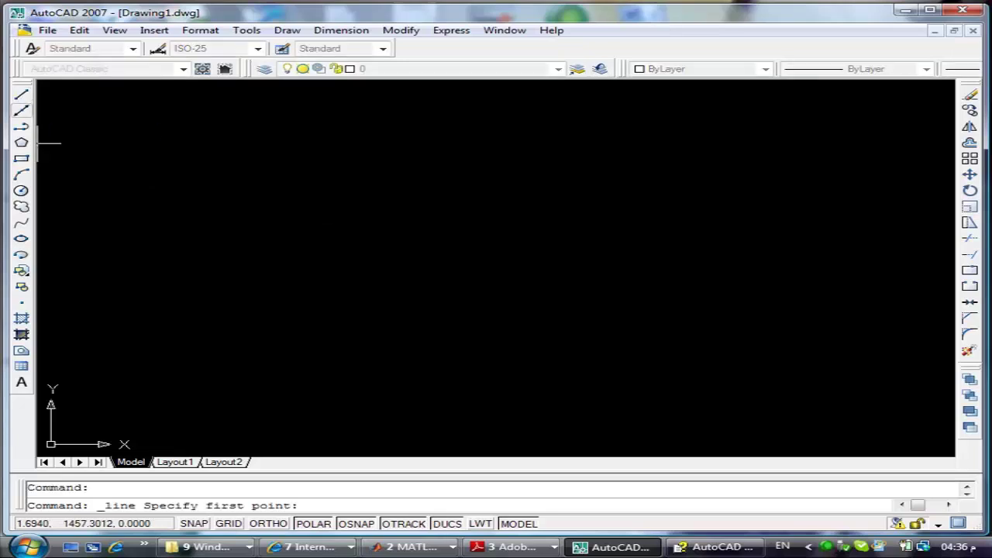
pyautogui.click(207, 339)
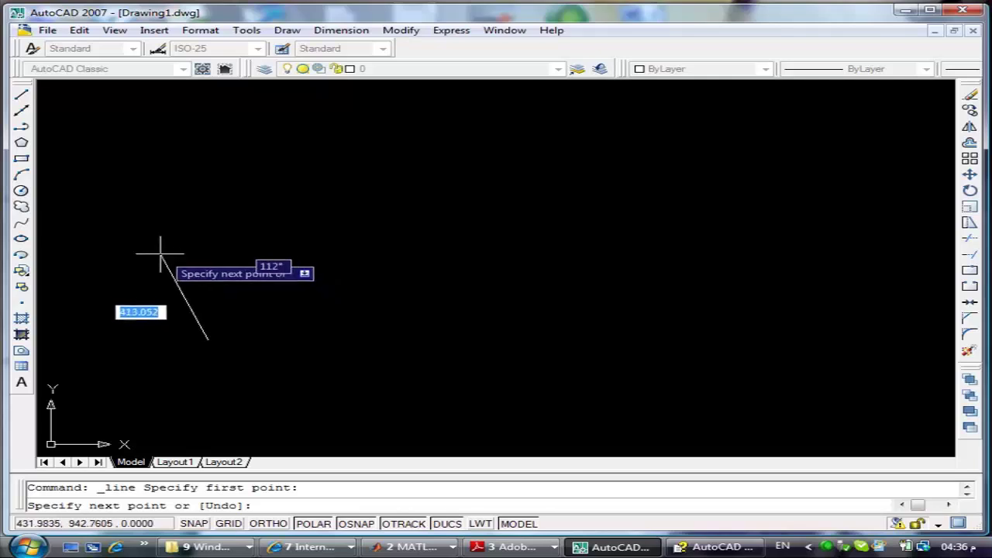
pyautogui.click(130, 217)
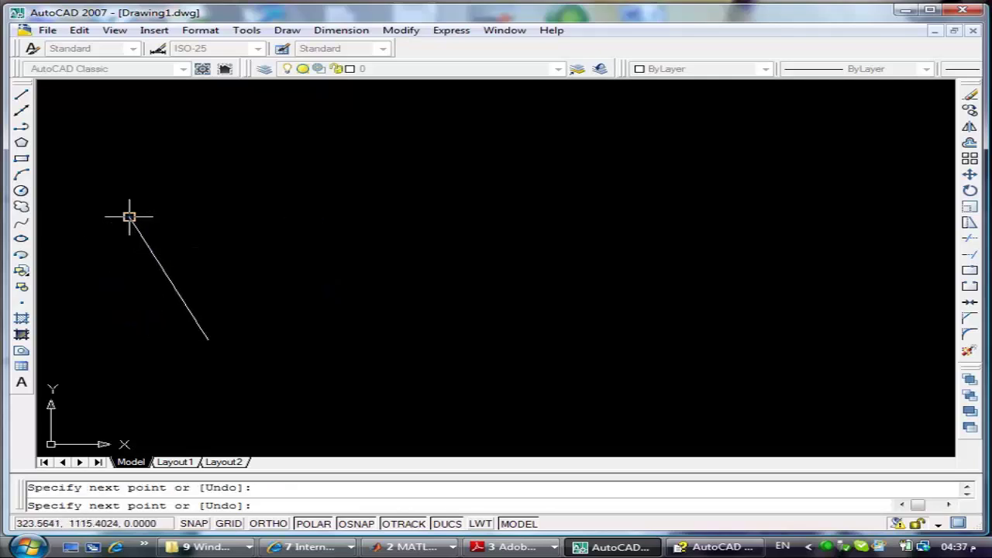
pyautogui.click(359, 144)
pyautogui.click(539, 264)
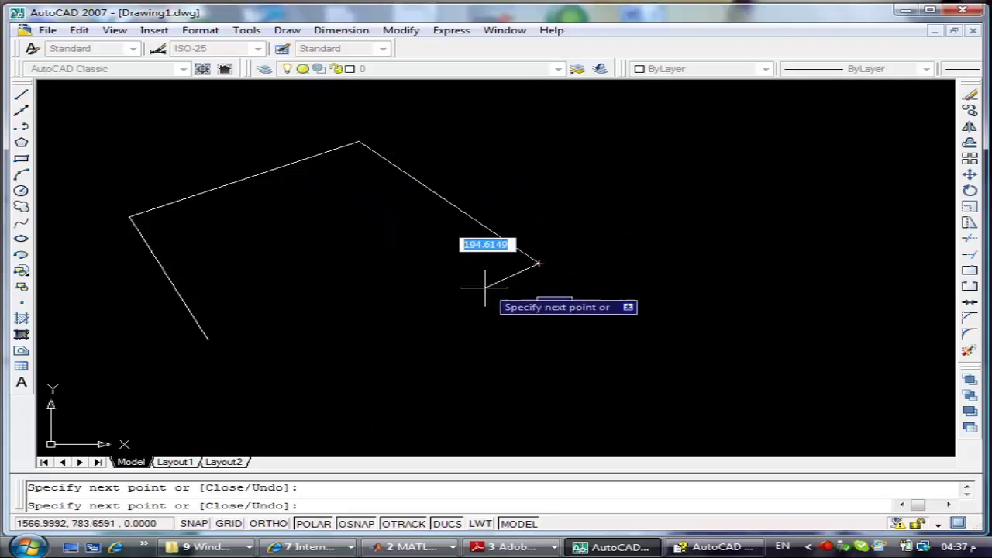
pyautogui.click(335, 361)
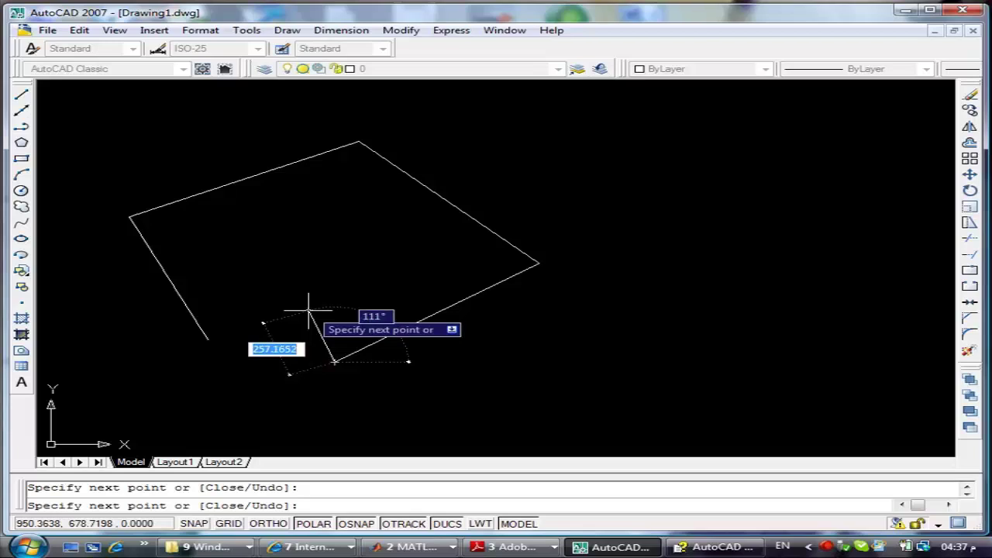
pyautogui.rightClick(308, 310)
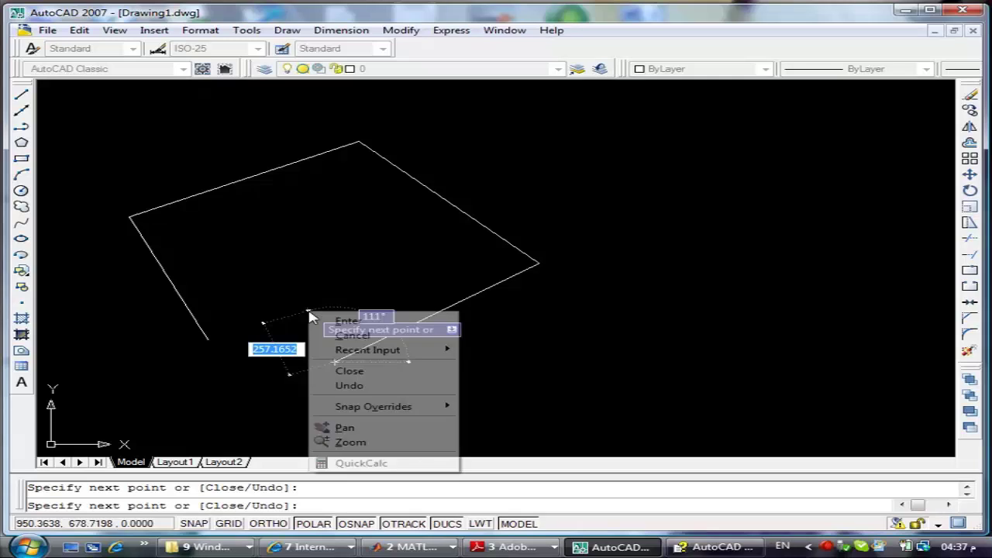
pyautogui.click(353, 321)
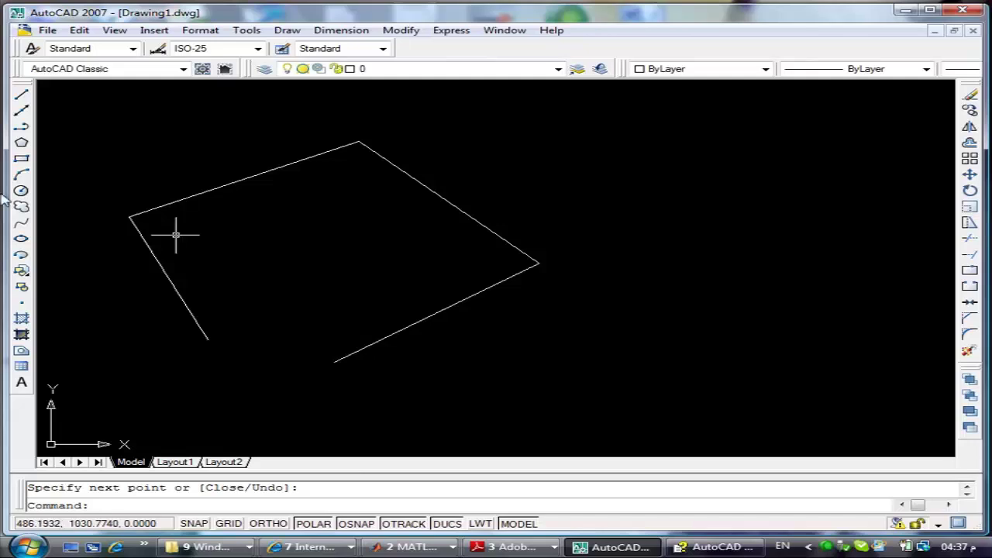
# - Draw a single line from inside the outline toward the upper right, then cancel
pyautogui.click(21, 93)
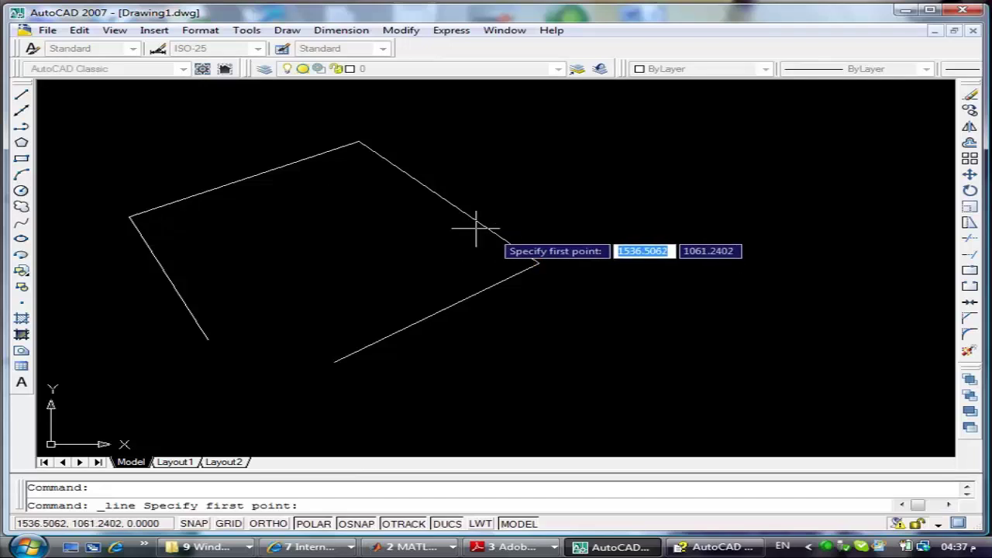
pyautogui.click(363, 251)
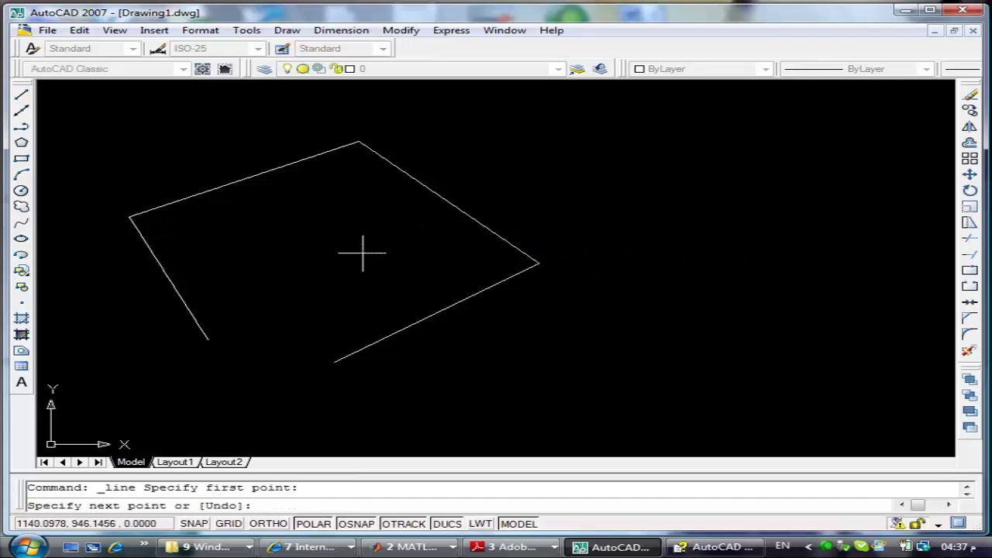
pyautogui.click(616, 166)
pyautogui.rightClick(616, 166)
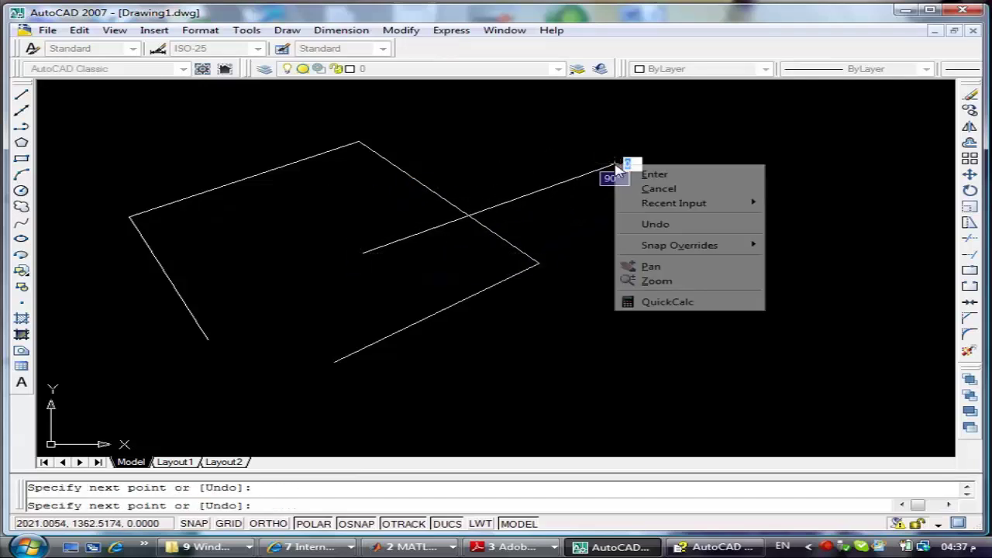
pyautogui.click(651, 188)
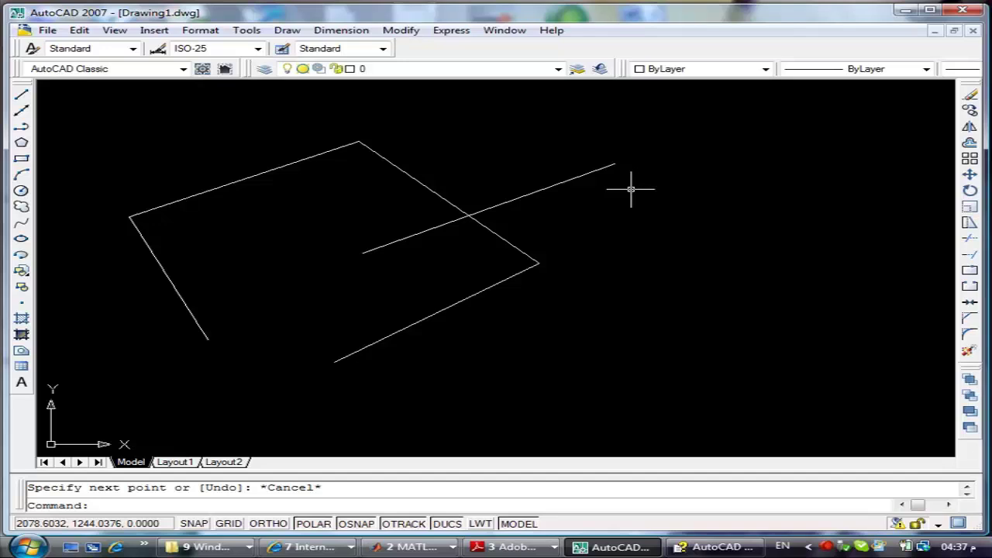
# - Draw a diamond with left, top, right and bottom corners, OSNAP off via F3, closed with Close
pyautogui.click(21, 94)
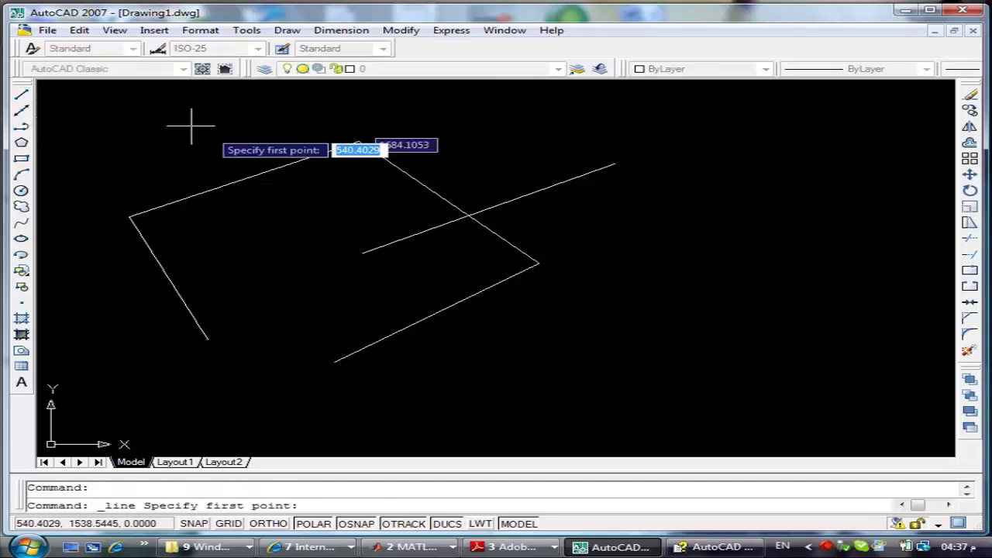
pyautogui.click(603, 231)
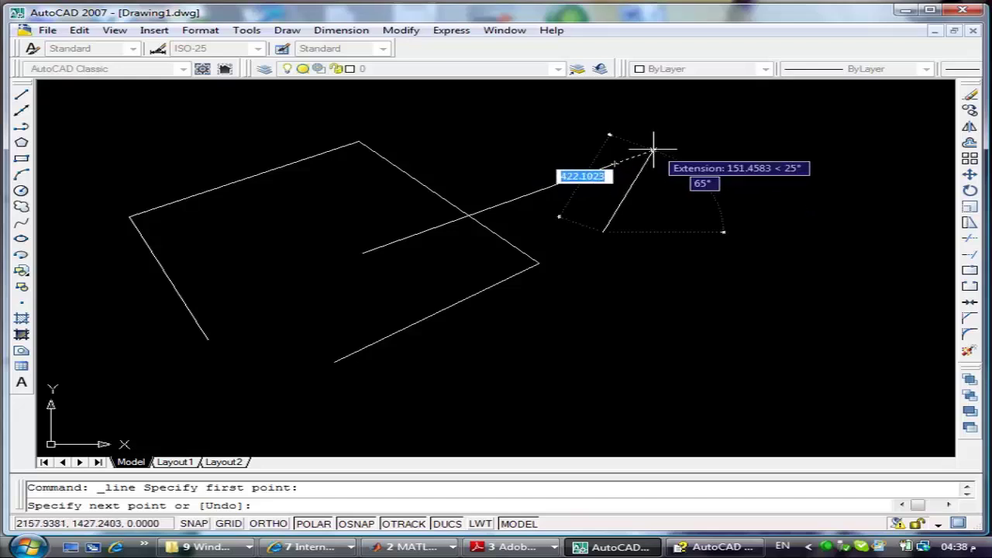
pyautogui.press('F3')
pyautogui.click(714, 151)
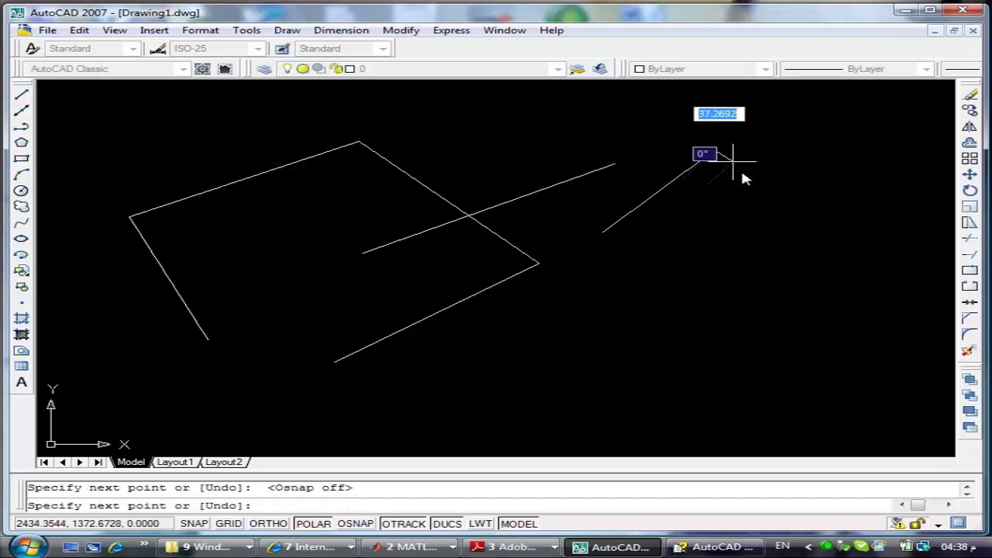
pyautogui.click(814, 232)
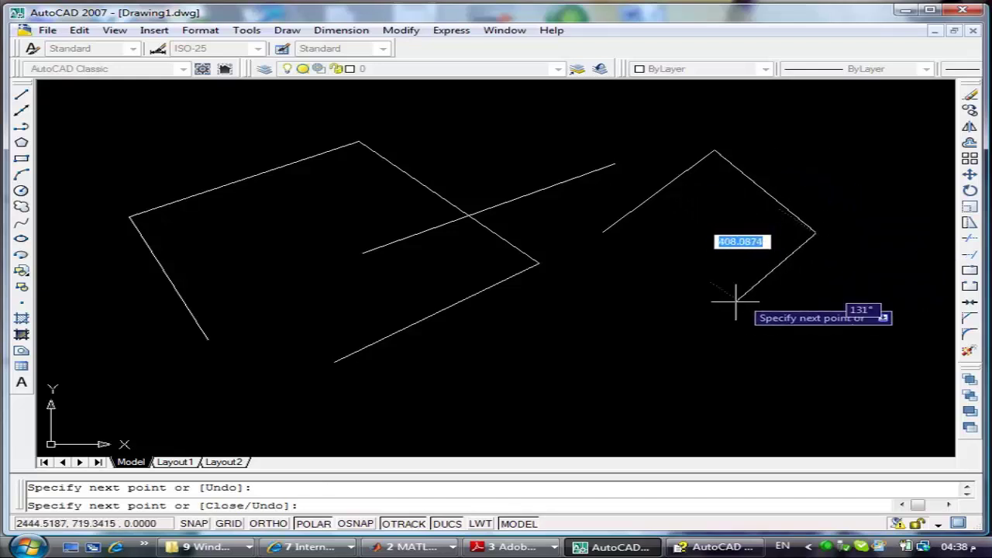
pyautogui.click(719, 328)
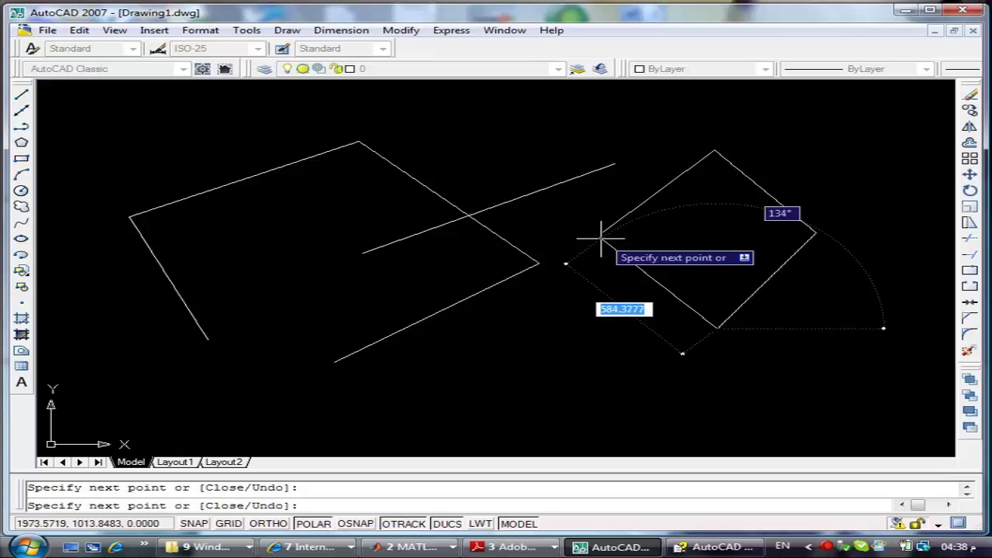
pyautogui.rightClick(594, 288)
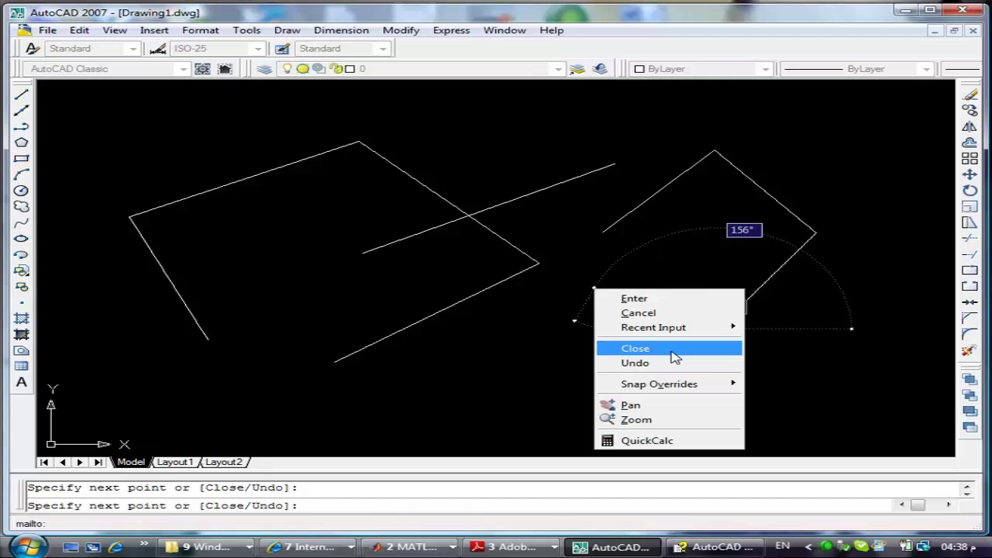
pyautogui.click(674, 357)
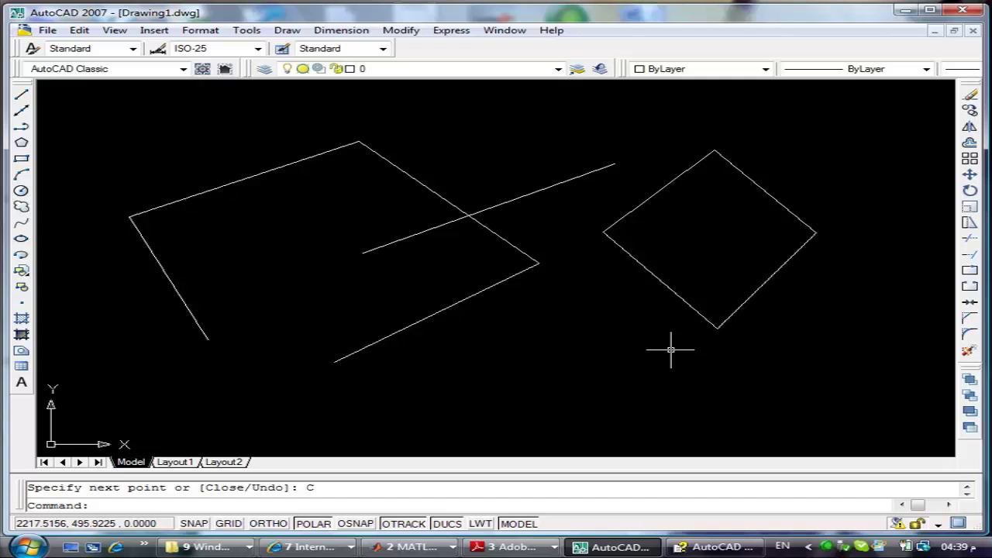
# - Repeat LINE and draw a small four-cornered shape below the crossing line, closing it with C
pyautogui.press('Return')
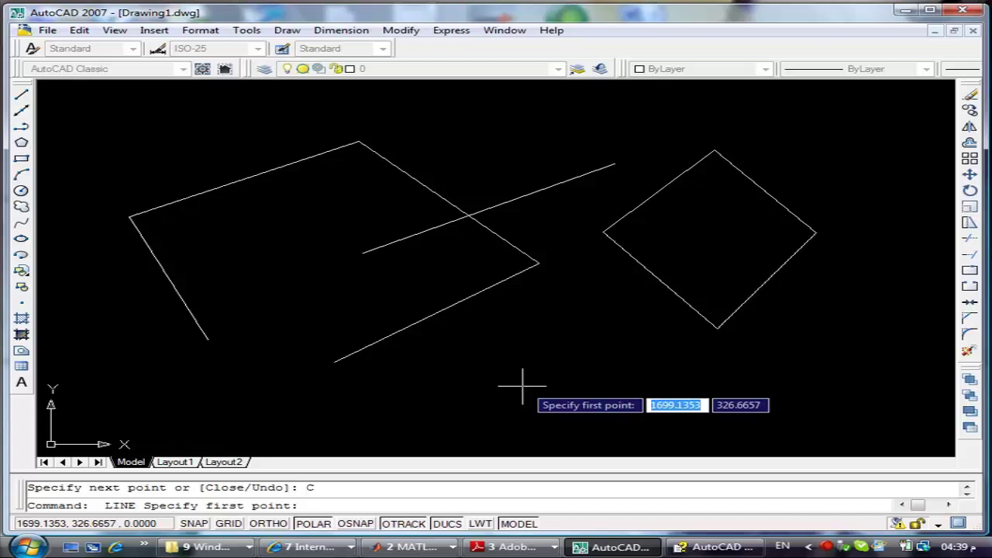
pyautogui.press('Escape')
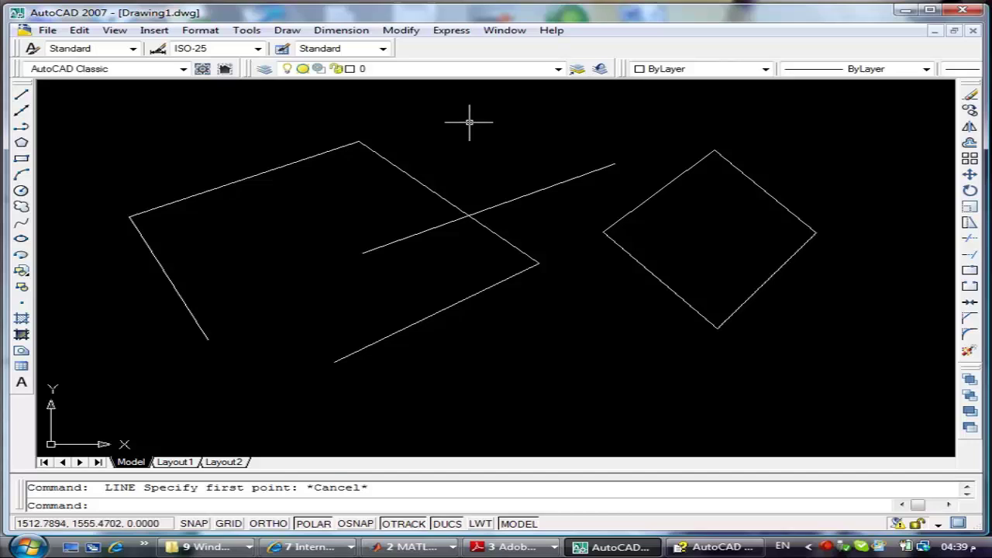
pyautogui.press('Return')
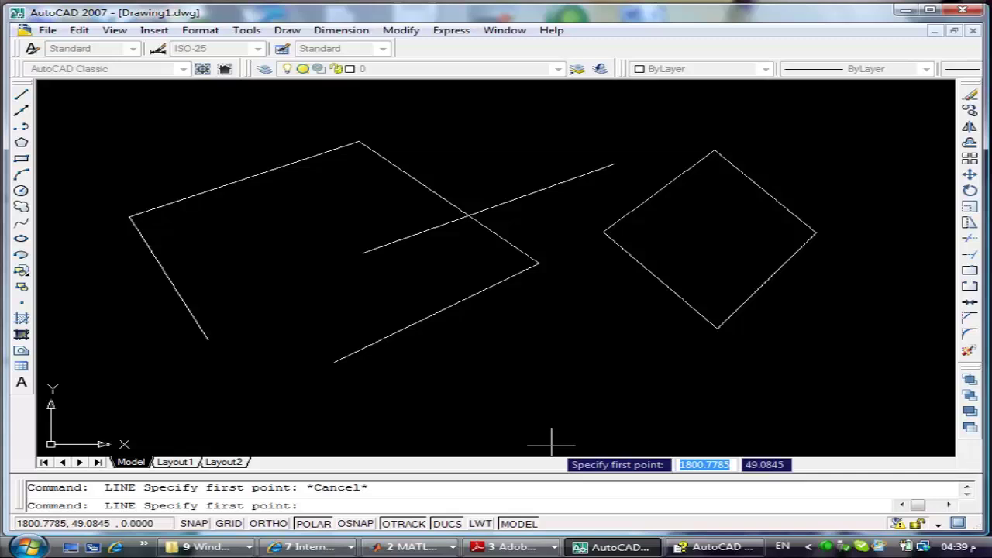
pyautogui.click(465, 383)
pyautogui.click(496, 347)
pyautogui.click(575, 349)
pyautogui.click(550, 399)
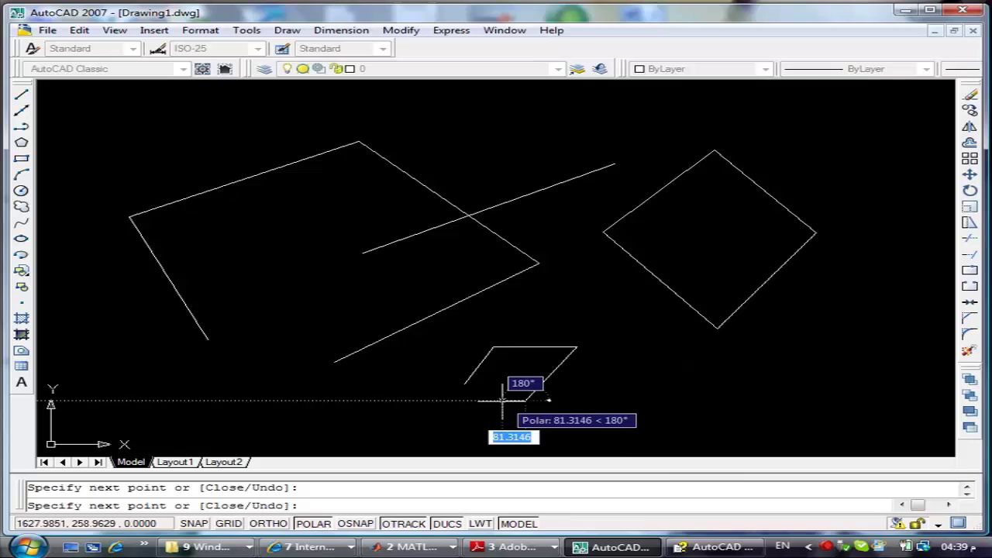
pyautogui.write('c')
pyautogui.press('Return')
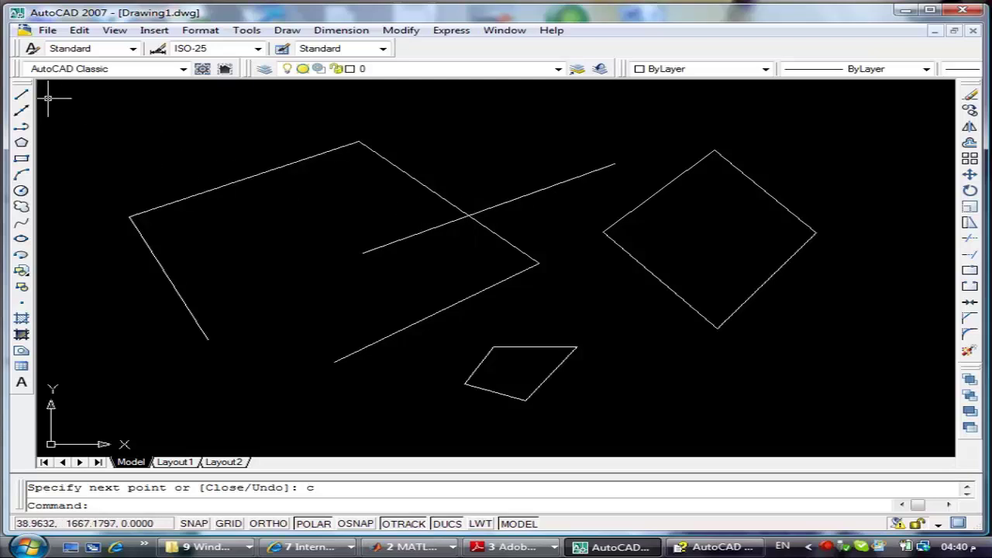
# - Draw a line from where the crossing line meets the outline to its upper left edge
pyautogui.click(21, 94)
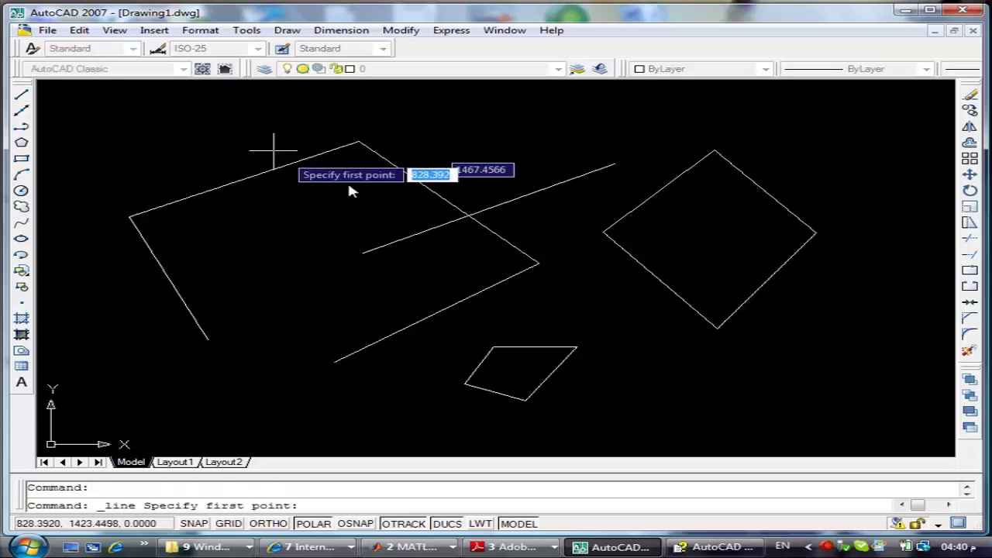
pyautogui.click(458, 214)
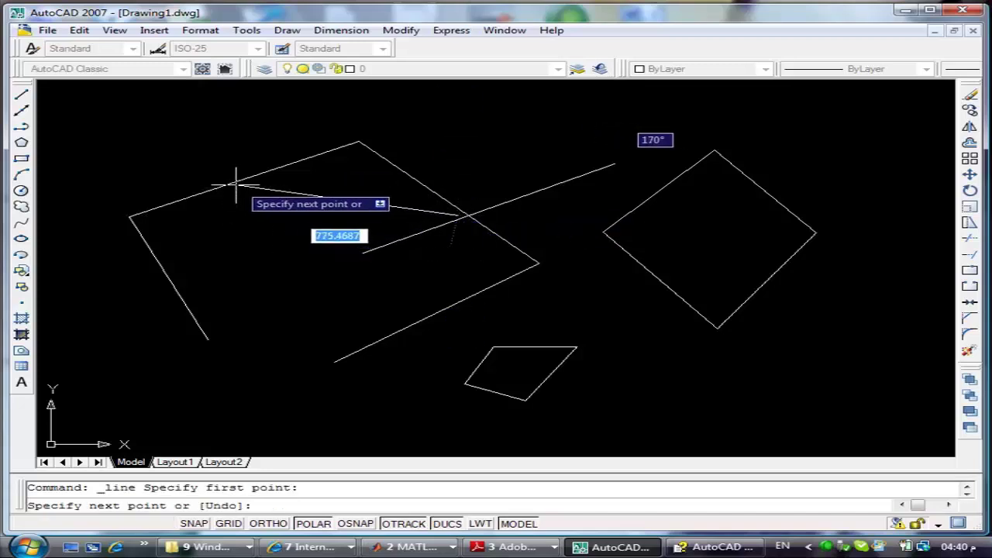
pyautogui.click(202, 191)
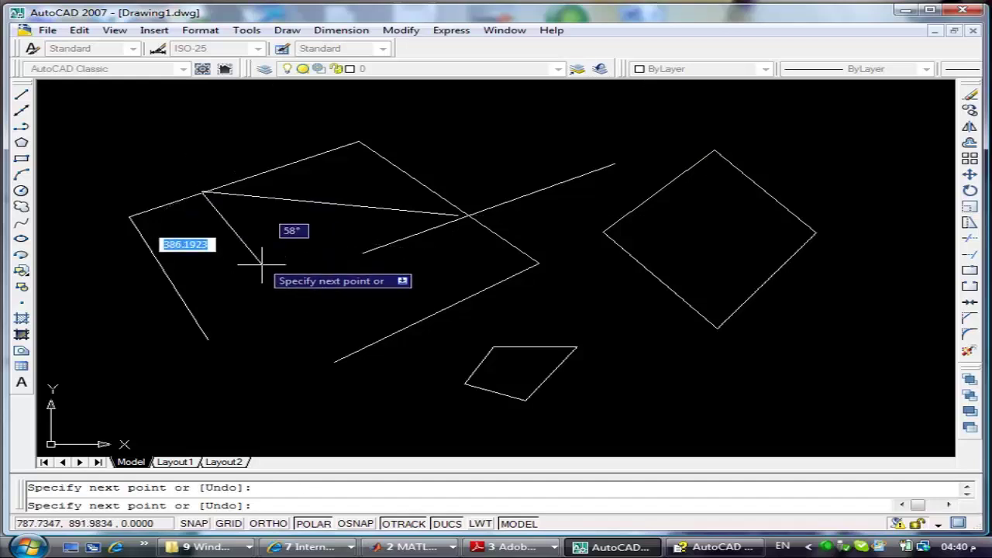
pyautogui.press('Return')
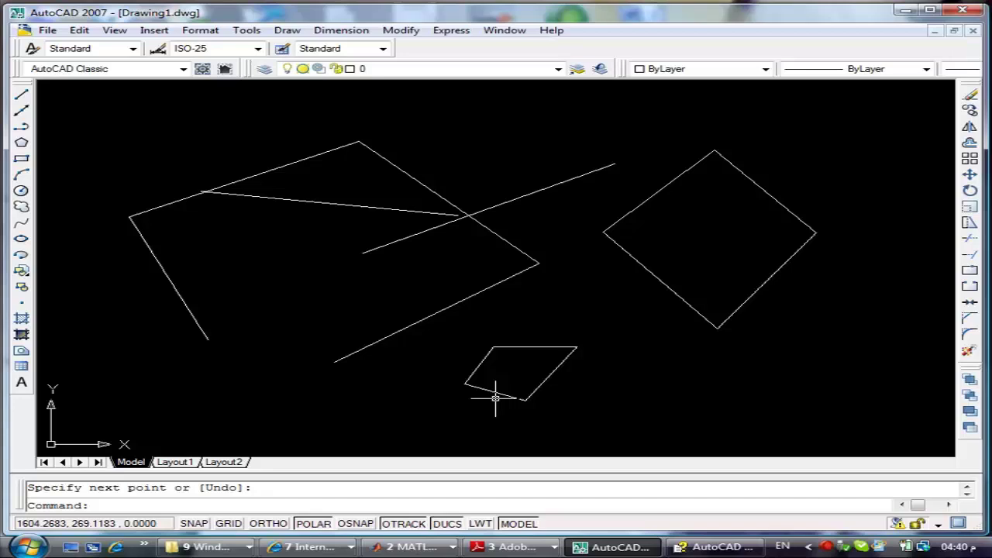
# - Undo that last line with U after dismissing the Edit menu
pyautogui.click(80, 31)
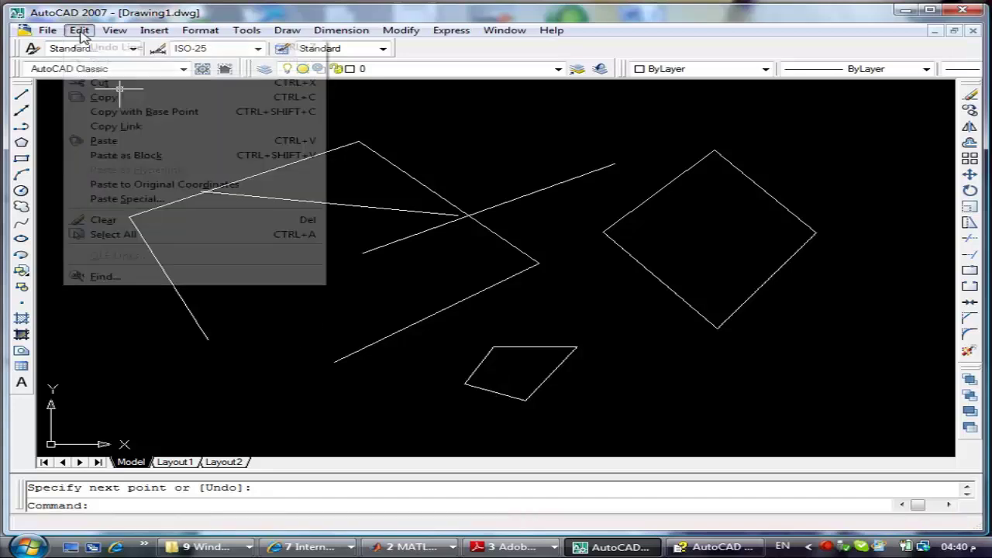
pyautogui.click(86, 32)
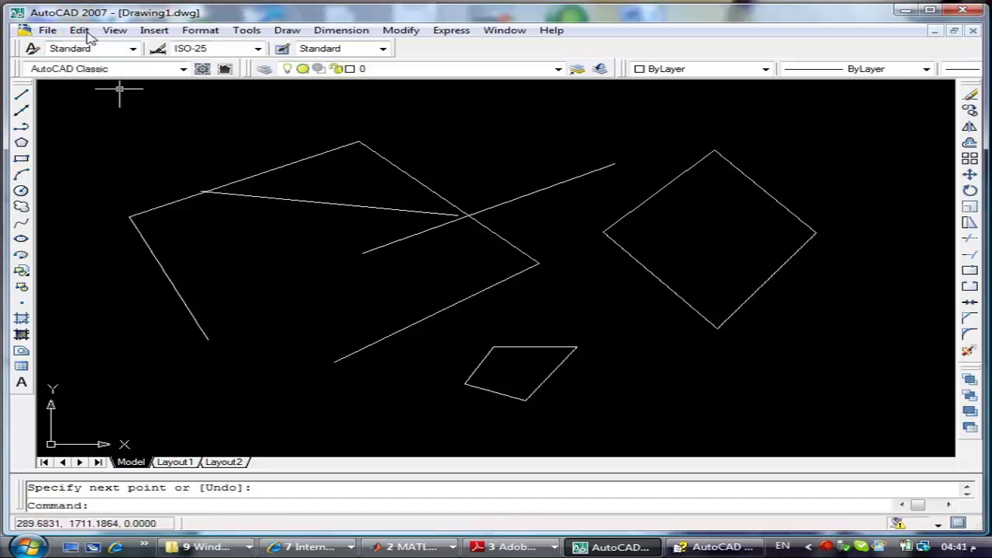
pyautogui.write('u')
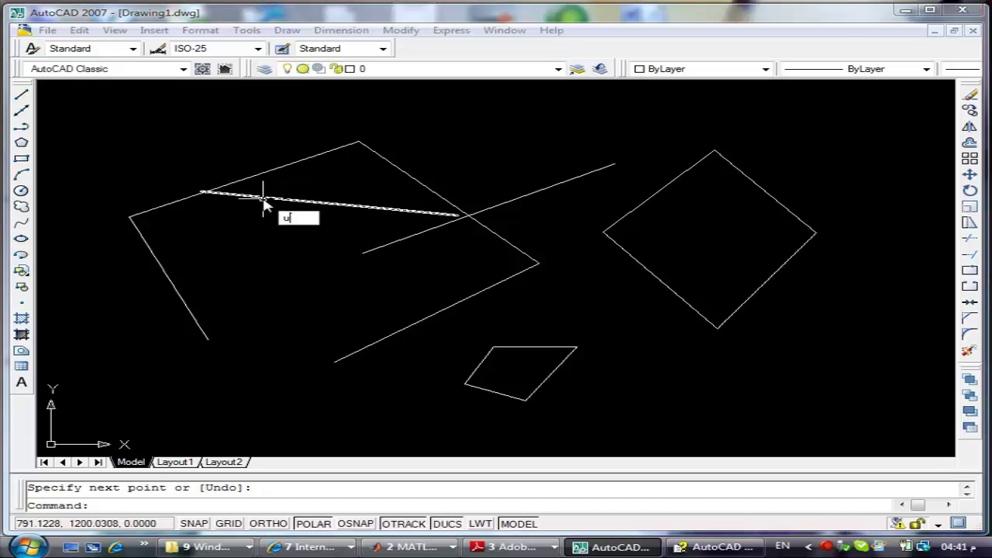
pyautogui.press('Return')
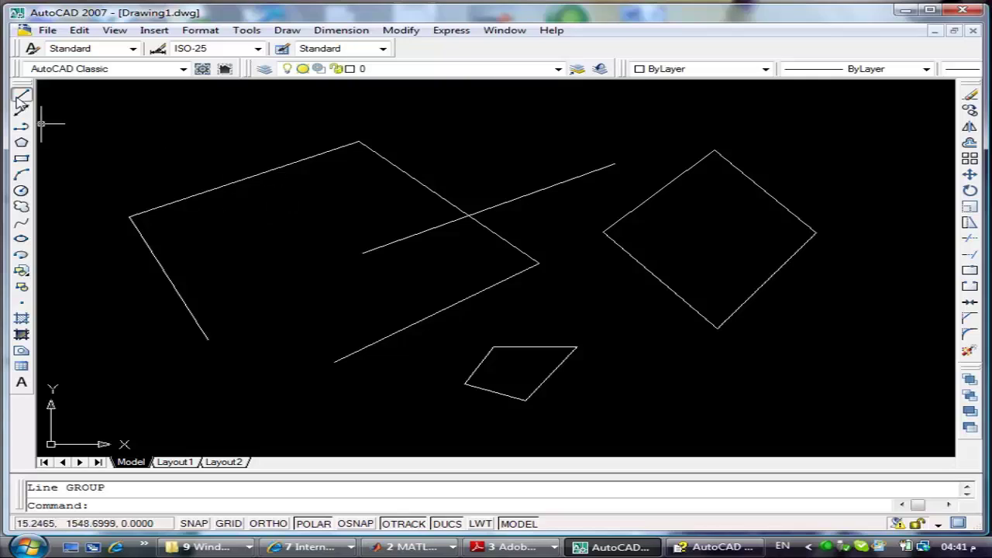
pyautogui.click(21, 95)
pyautogui.click(64, 178)
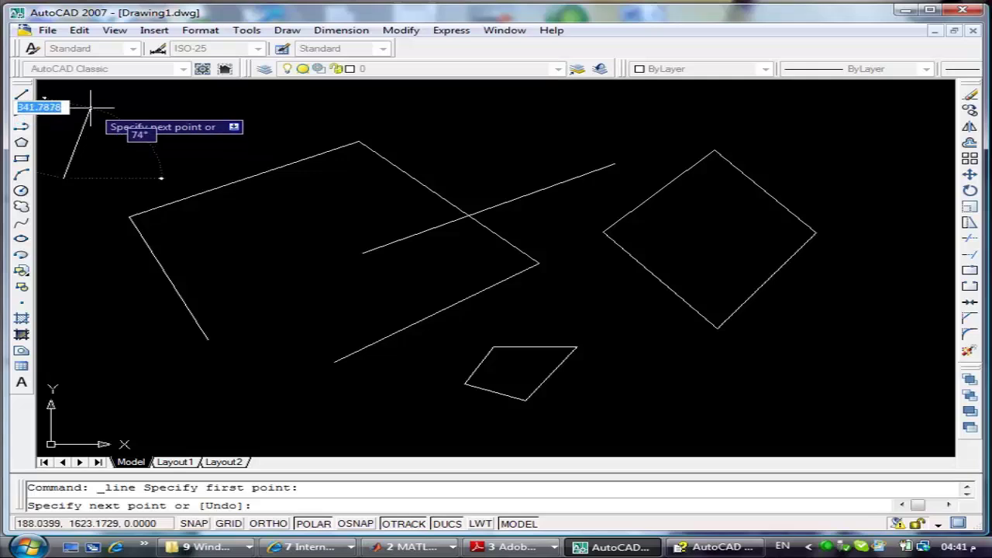
pyautogui.click(91, 109)
pyautogui.click(204, 138)
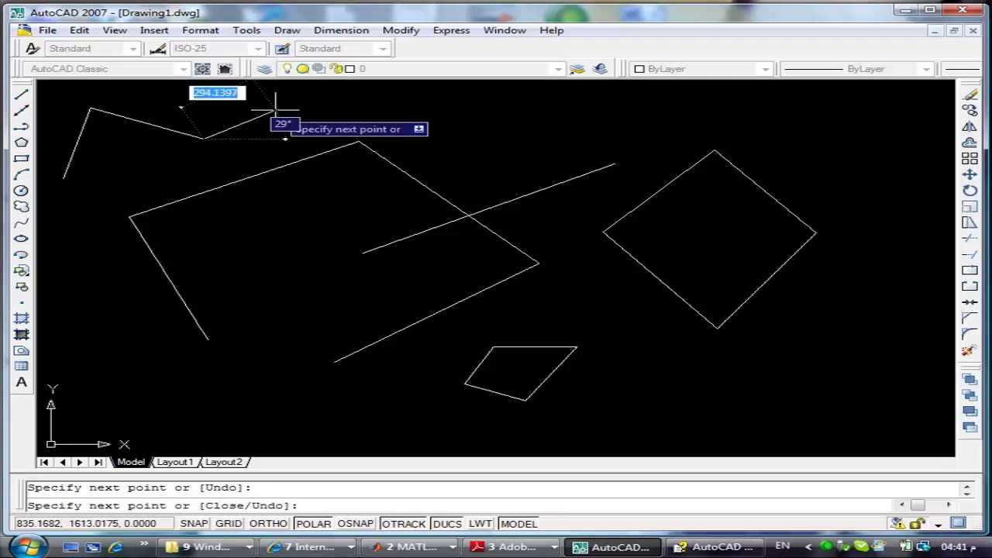
pyautogui.rightClick(275, 111)
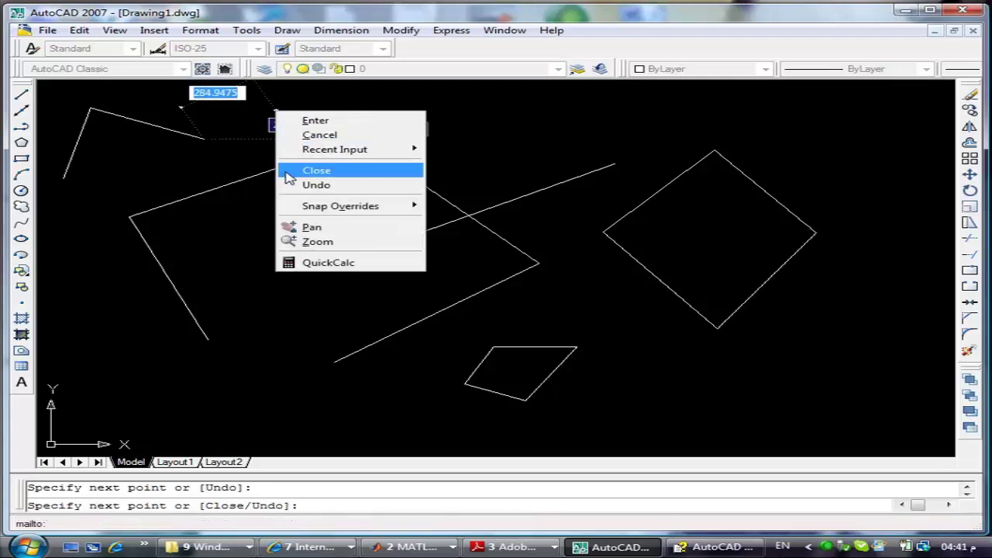
pyautogui.click(310, 170)
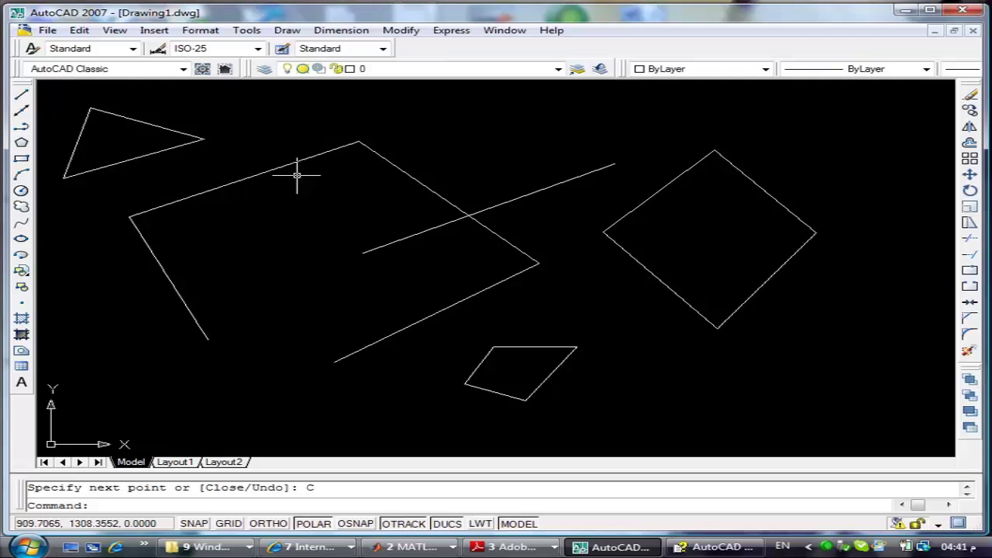
pyautogui.hotkey('ctrl', 'z')
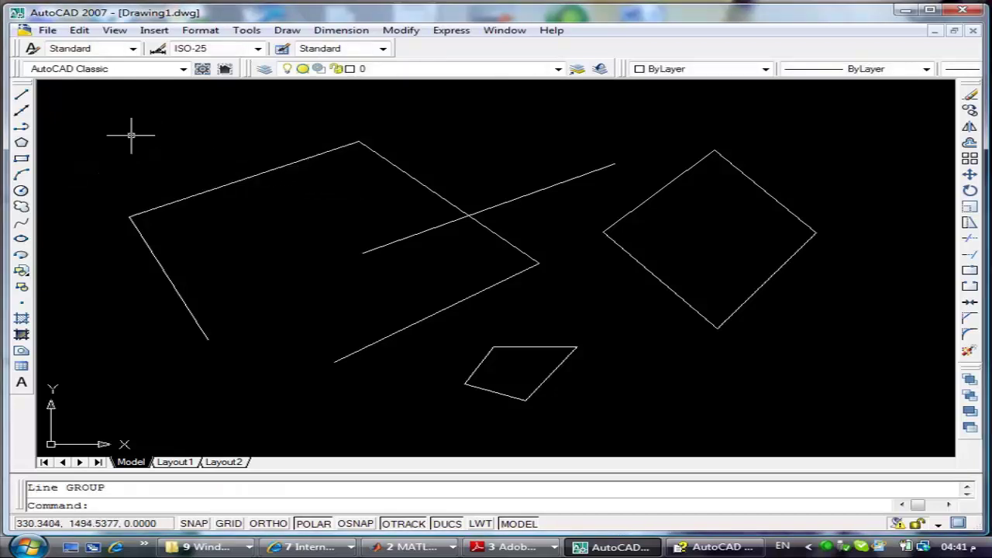
# - Start a line chain at the upper left and place five vertices running right along the top
pyautogui.click(21, 94)
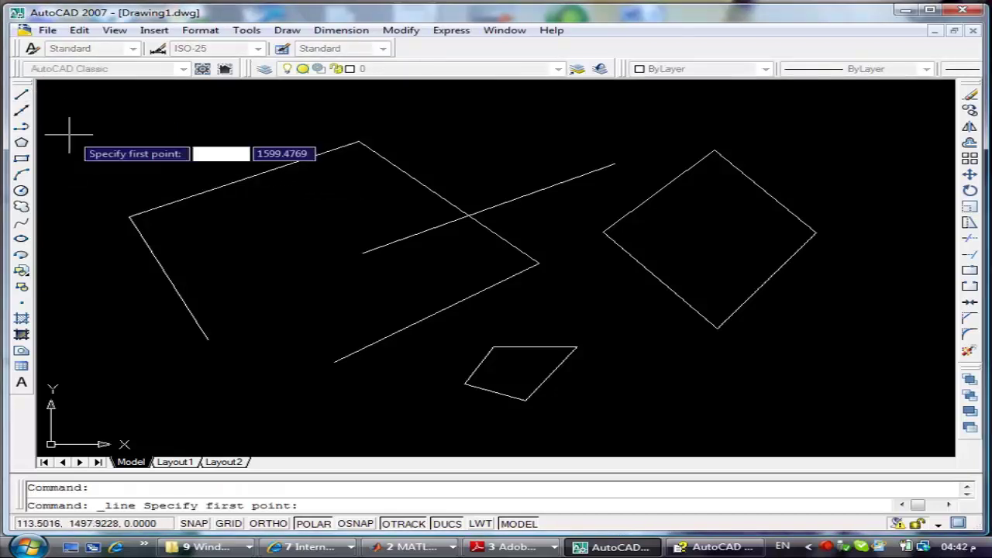
pyautogui.click(100, 191)
pyautogui.click(69, 135)
pyautogui.click(130, 106)
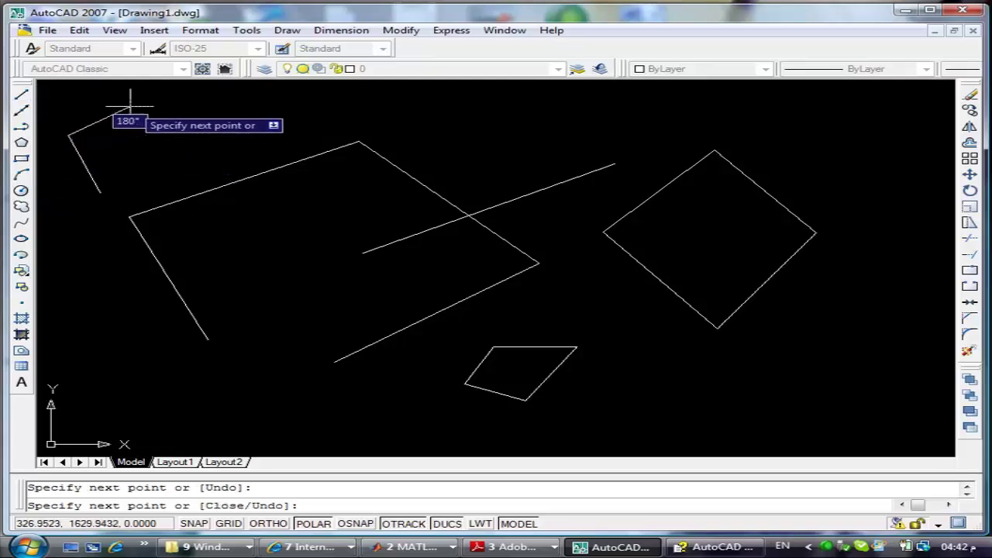
pyautogui.click(196, 136)
pyautogui.click(371, 102)
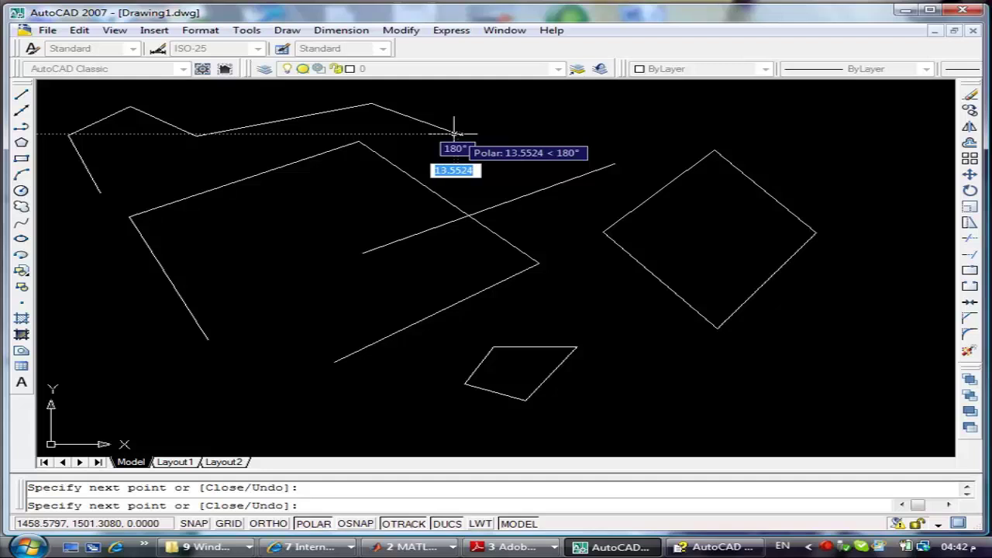
# - Undo the chain's segments one by one via right-click Undo and U, back toward the start
pyautogui.rightClick(454, 134)
pyautogui.click(508, 208)
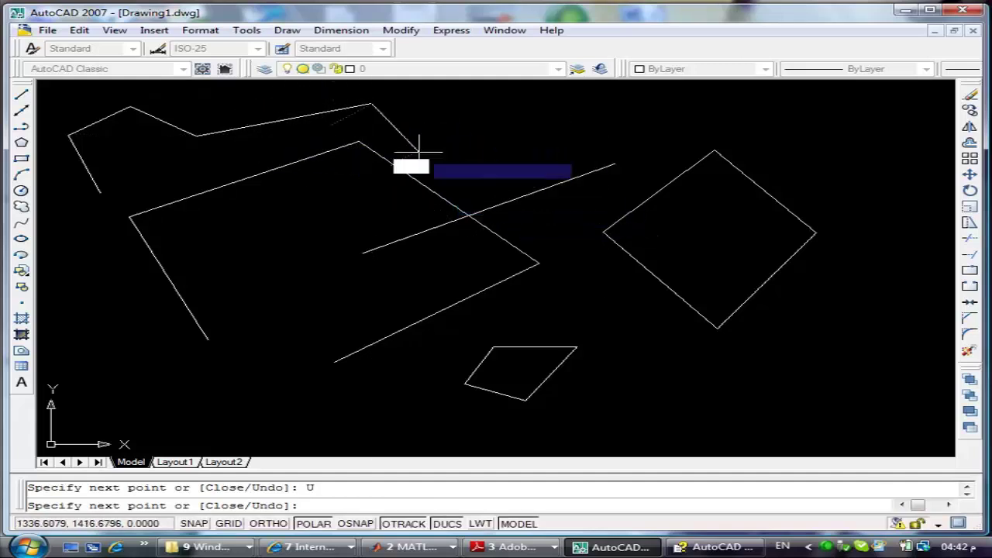
pyautogui.rightClick(474, 140)
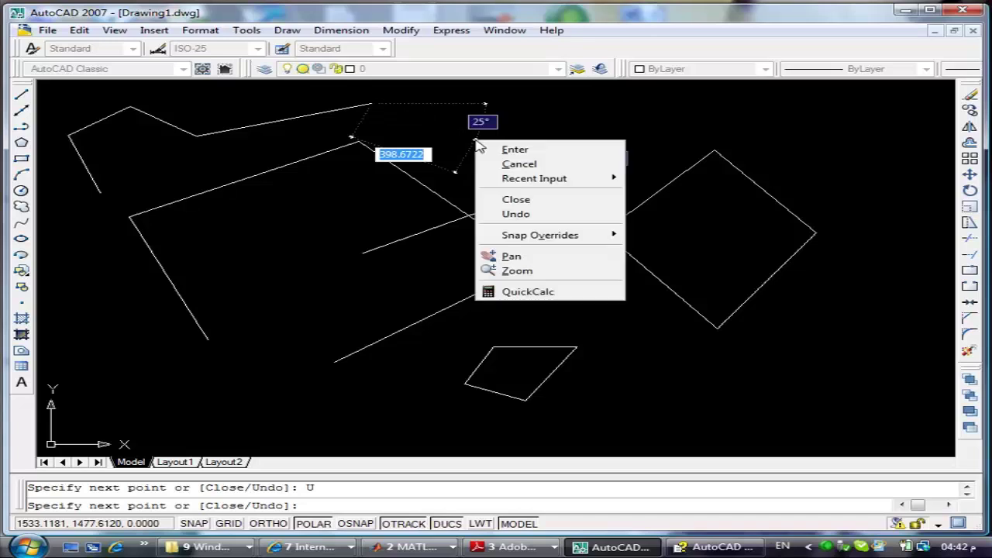
pyautogui.click(516, 216)
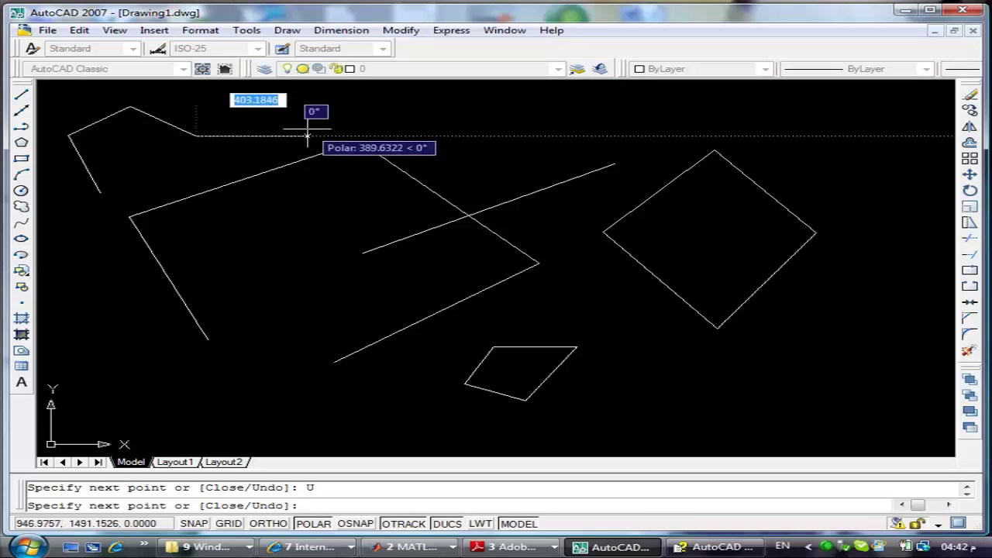
pyautogui.rightClick(261, 115)
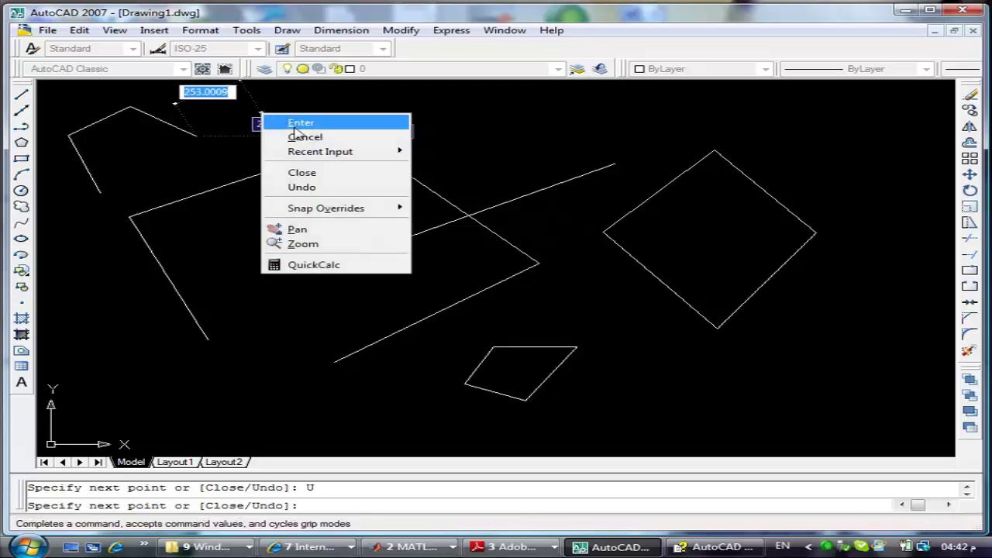
pyautogui.click(308, 191)
pyautogui.rightClick(217, 147)
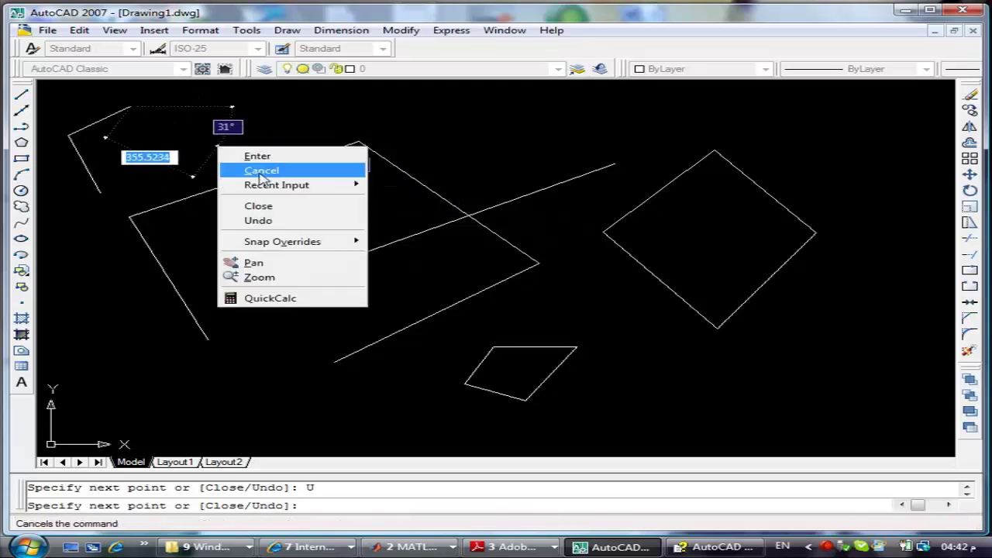
pyautogui.click(268, 221)
pyautogui.write('u')
pyautogui.press('Return')
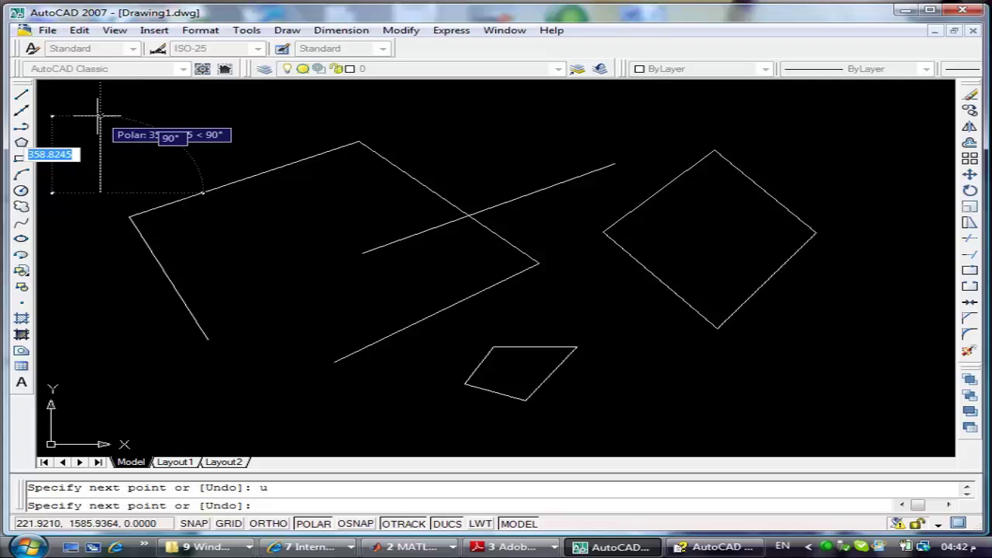
# - Add a vertex up-right, a horizontal run and a short step up, then end the chain with Enter
pyautogui.click(145, 125)
pyautogui.click(227, 125)
pyautogui.click(252, 102)
pyautogui.rightClick(388, 112)
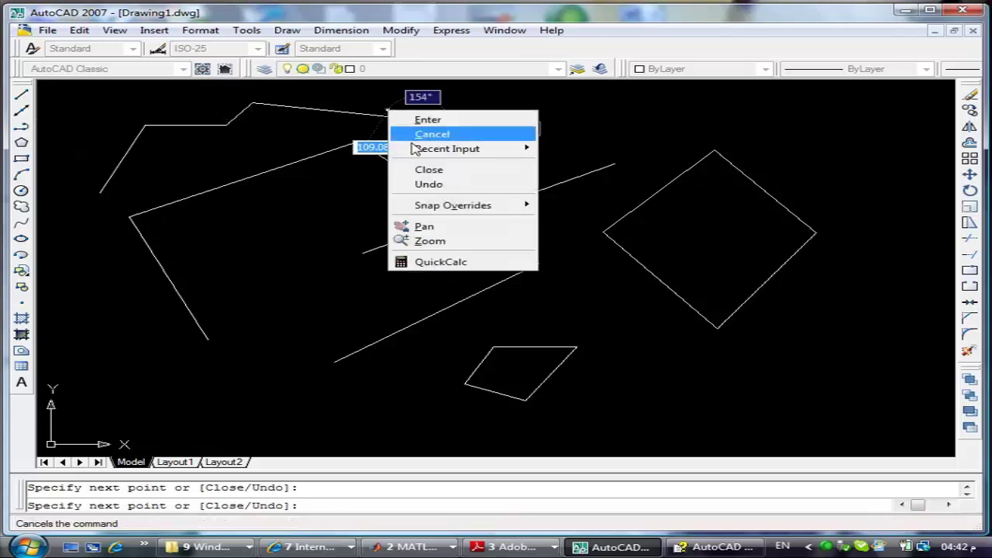
pyautogui.click(425, 121)
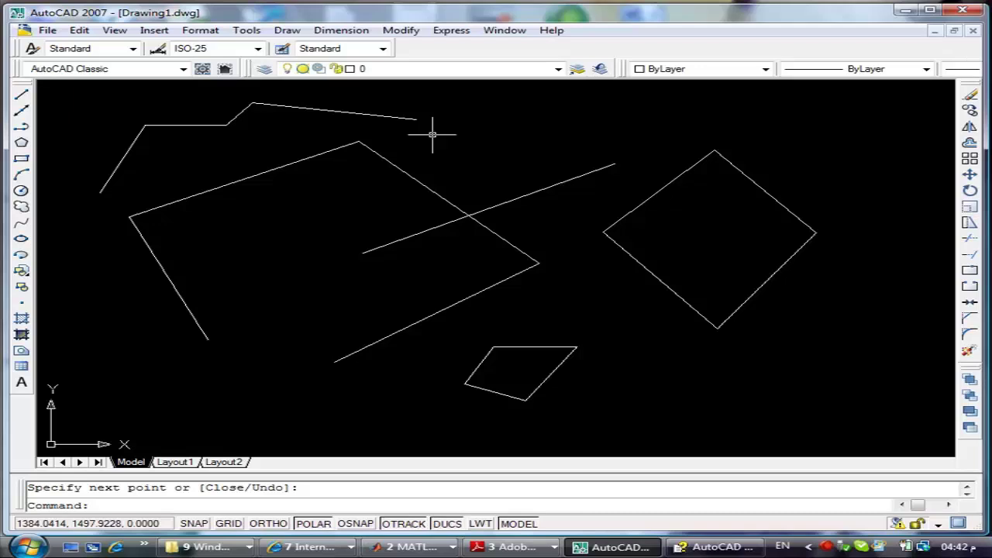
# - Undo the upper-left four-segment stepped chain and start a new line
pyautogui.hotkey('ctrl', 'z')
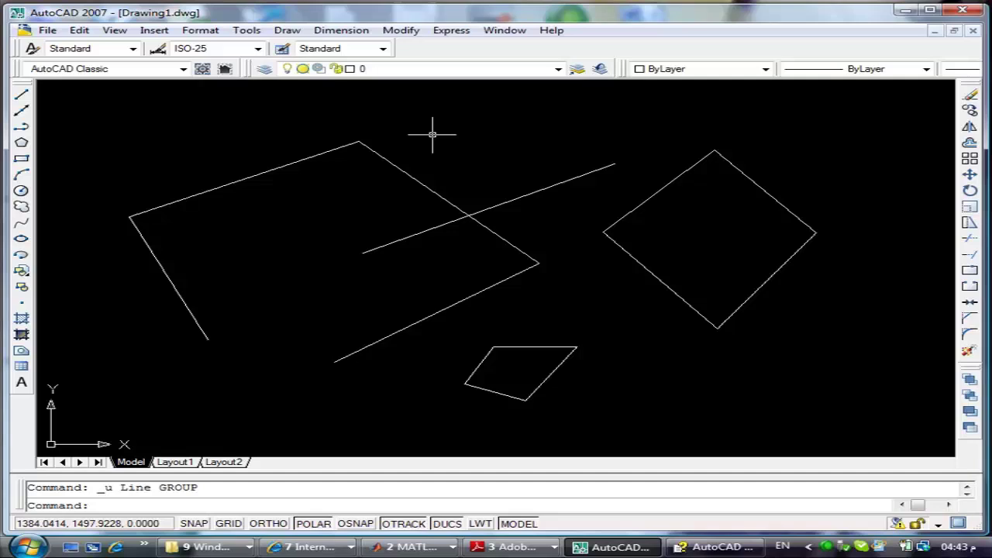
pyautogui.click(21, 95)
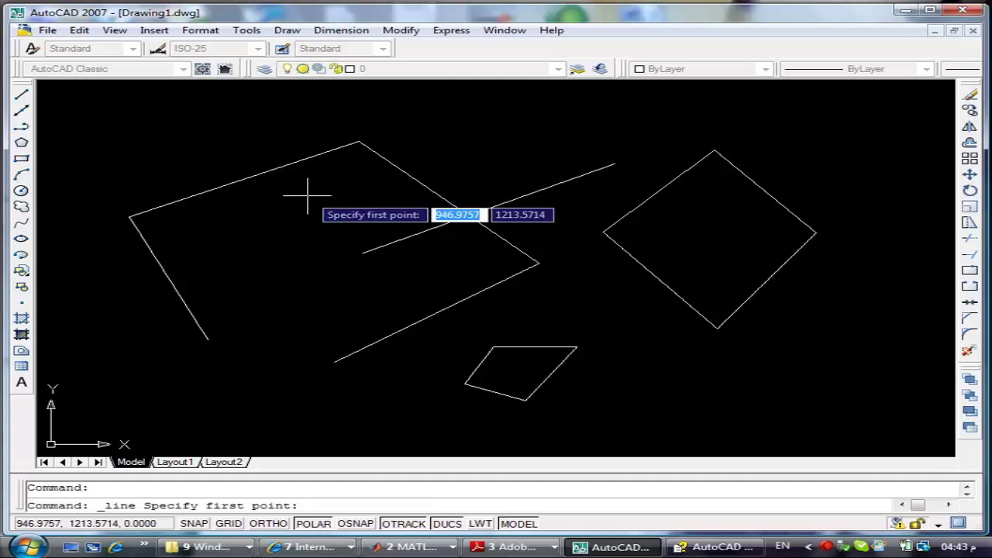
# - Cancel the pending line, restart LINE and call up the Object Snap menu for its first point
pyautogui.press('Escape')
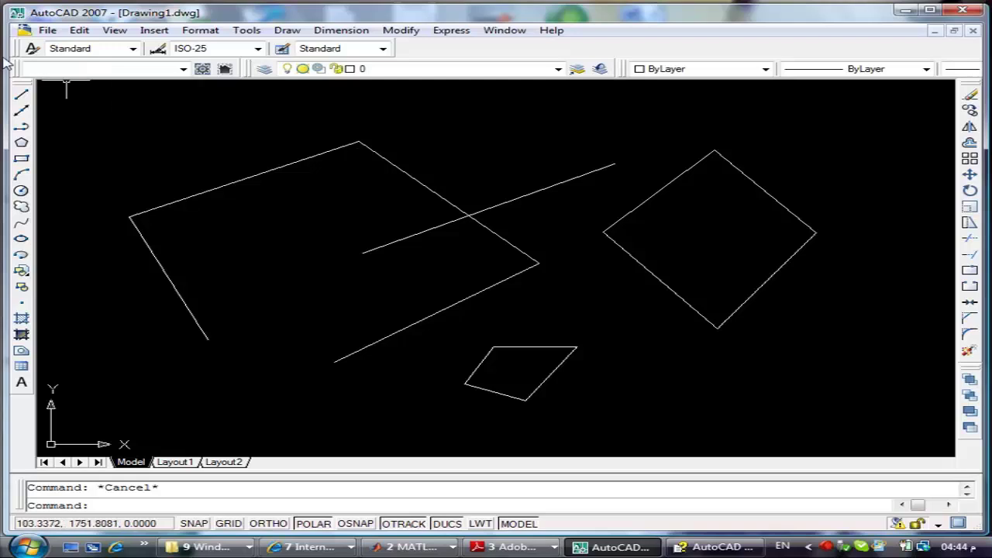
pyautogui.click(22, 94)
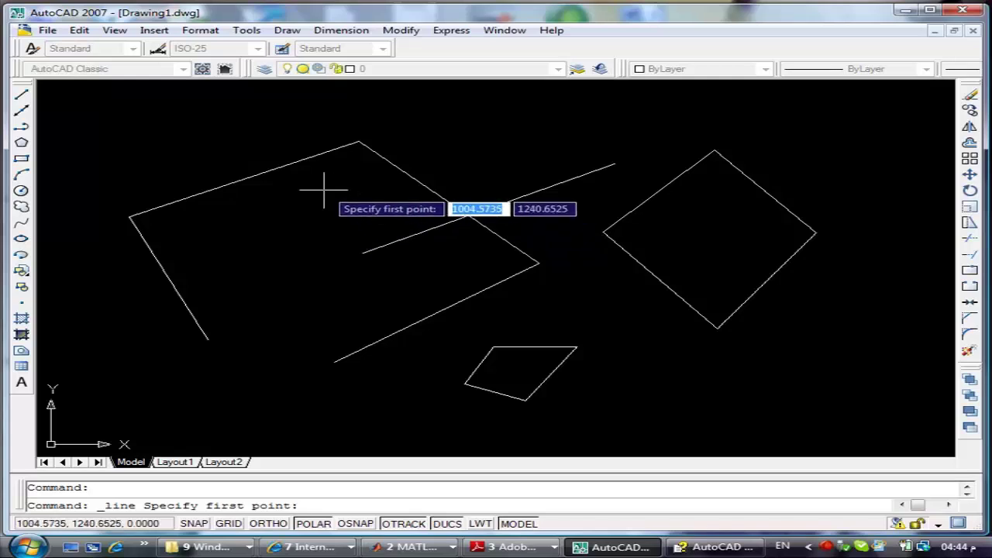
pyautogui.keyDown('shift'); pyautogui.rightClick(326, 193); pyautogui.keyUp('shift')
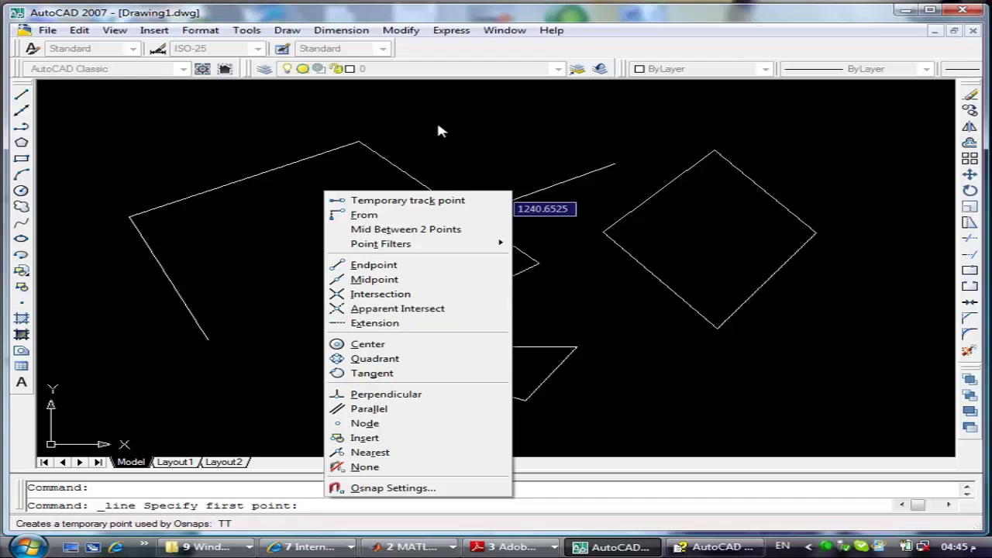
# - Turn Snap mode on and polar tracking off
pyautogui.press('F9')
pyautogui.press('F10')
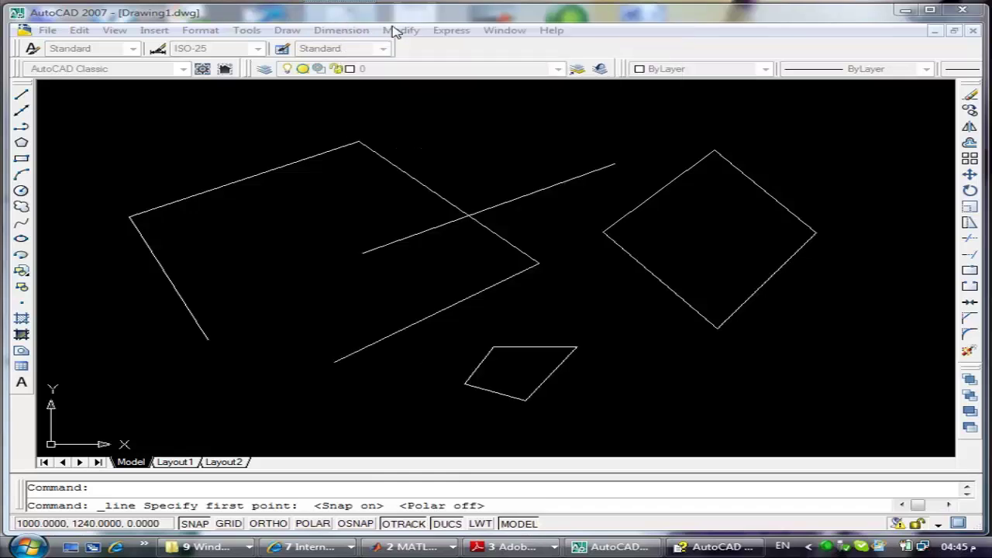
pyautogui.rightClick(852, 551)
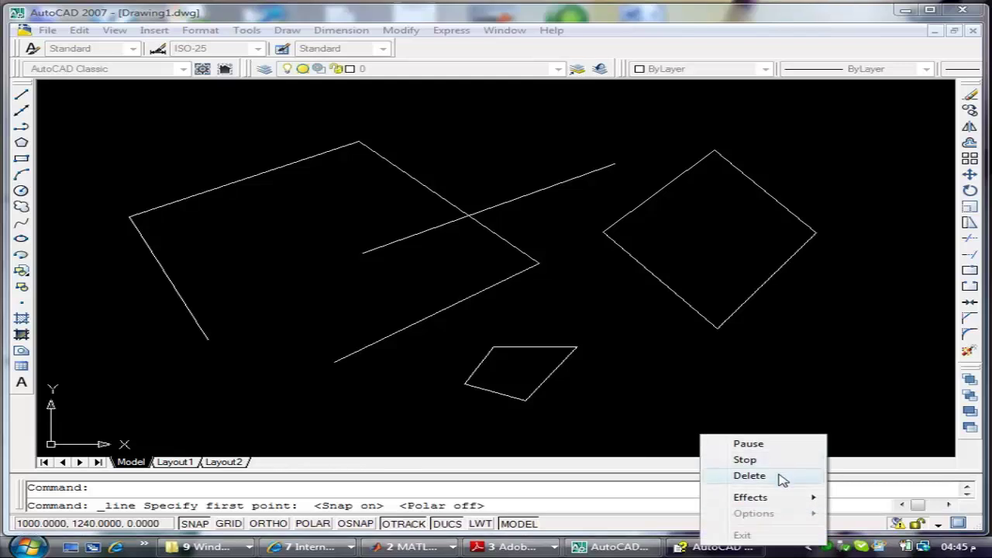
pyautogui.click(771, 445)
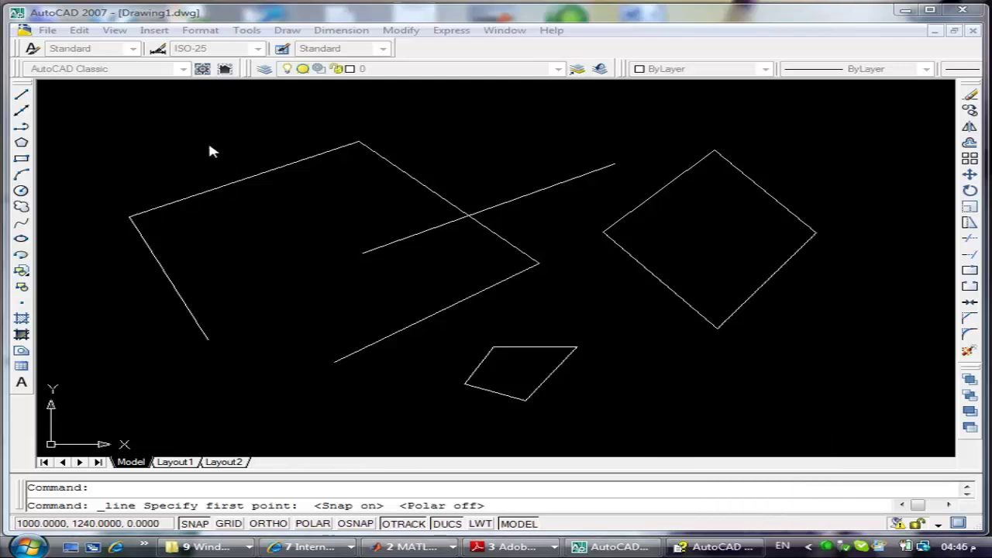
# - Start a new line with an Intersection object-snap override for its first point
pyautogui.click(215, 21)
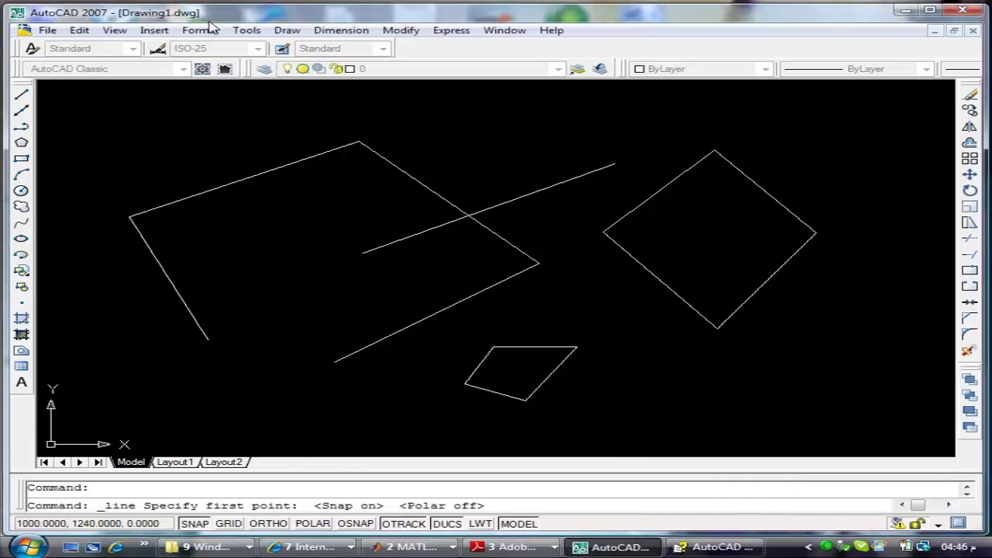
pyautogui.keyDown('shift'); pyautogui.rightClick(347, 210); pyautogui.keyUp('shift')
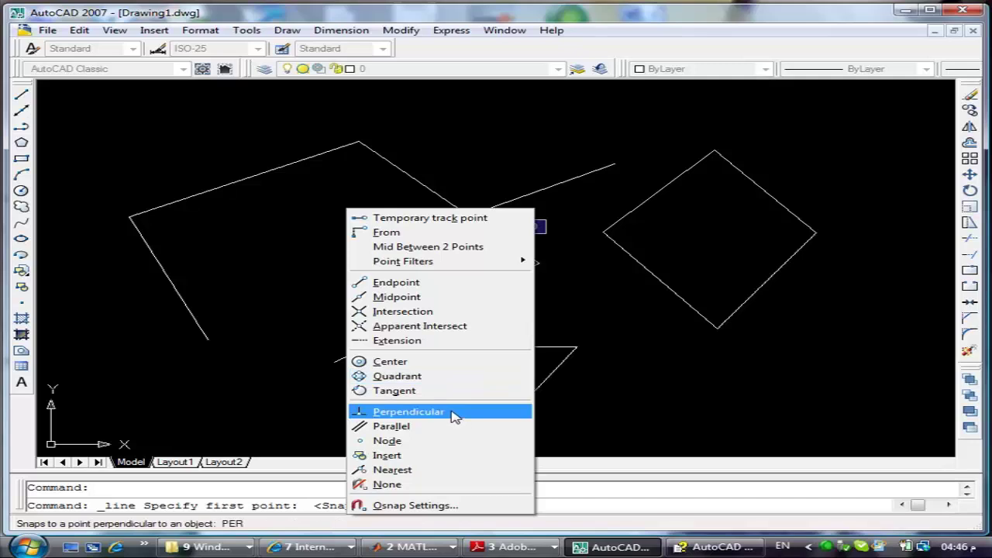
pyautogui.click(446, 312)
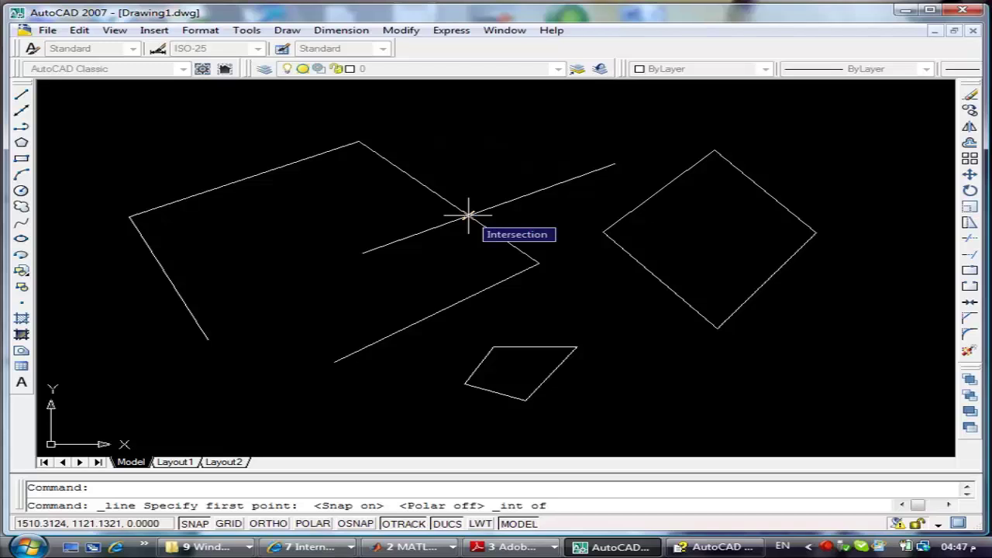
# - Start the line at the intersection and, with Ortho on, end it at the polygon edge's midpoint
pyautogui.click(468, 215)
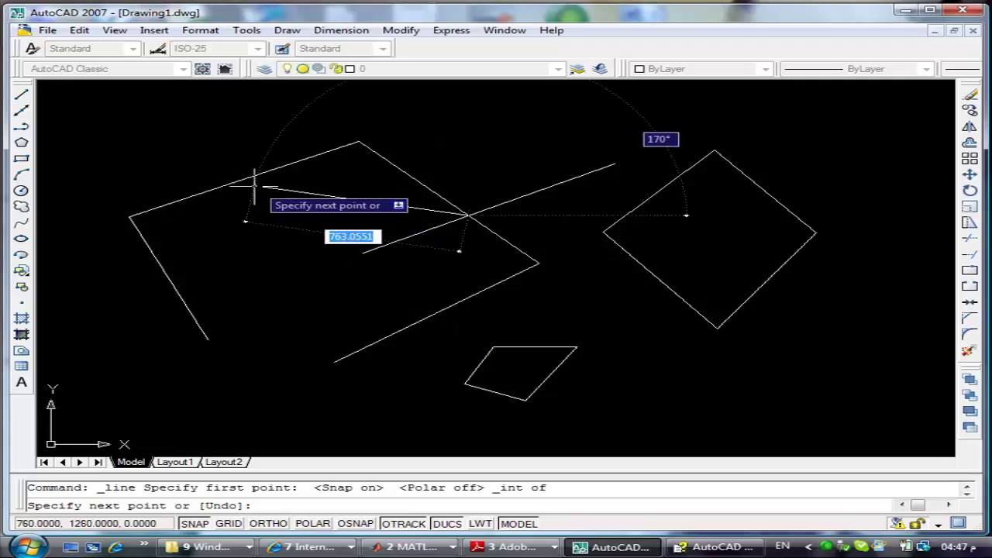
pyautogui.press('F8')
pyautogui.keyDown('shift'); pyautogui.rightClick(254, 189); pyautogui.keyUp('shift')
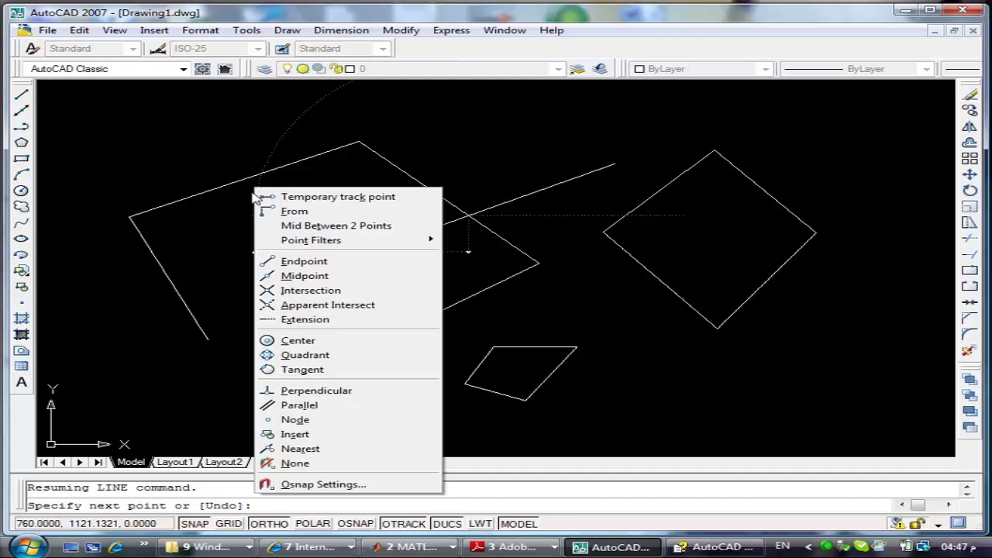
pyautogui.click(304, 276)
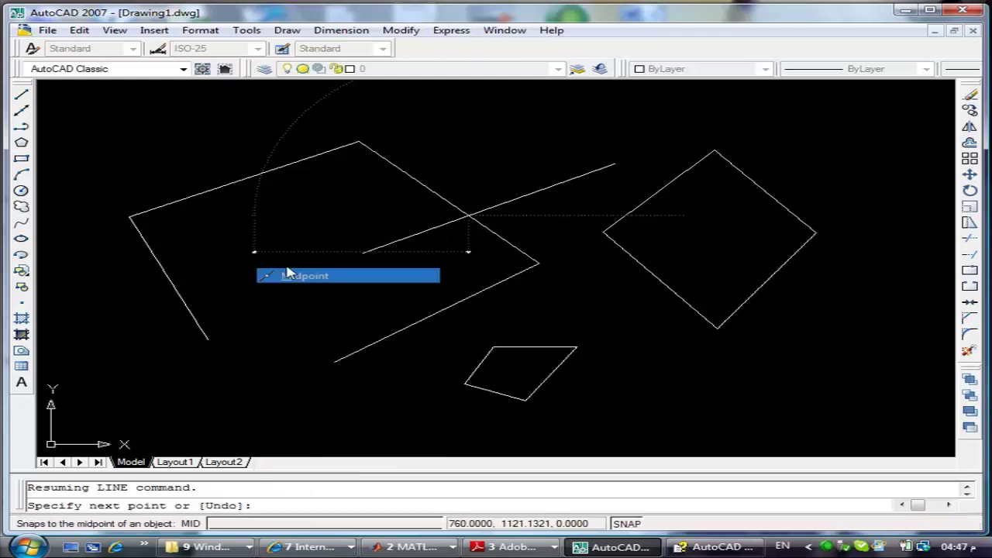
pyautogui.click(256, 186)
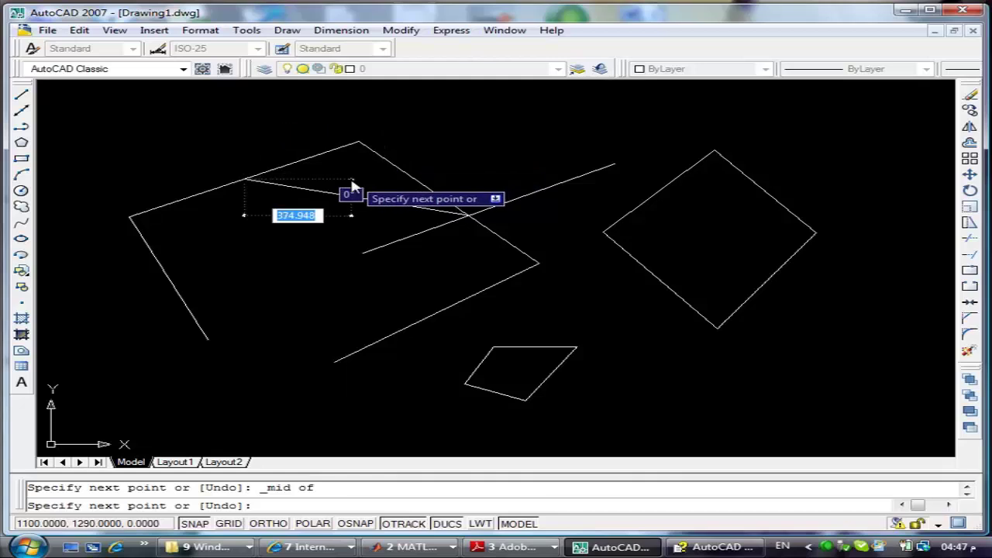
# - Add a Perpendicular-snapped segment ending above the polygon
pyautogui.keyDown('shift'); pyautogui.rightClick(353, 183); pyautogui.keyUp('shift')
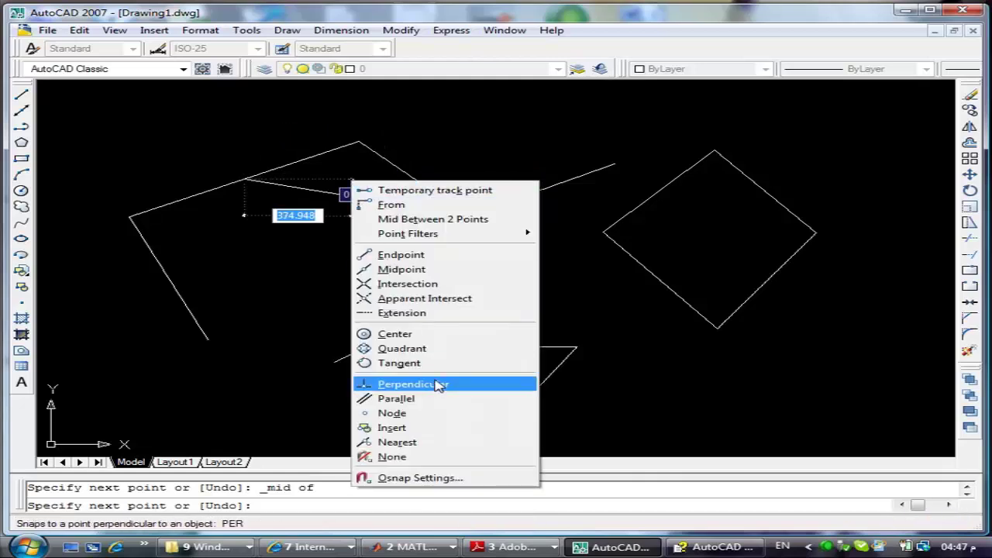
pyautogui.click(435, 386)
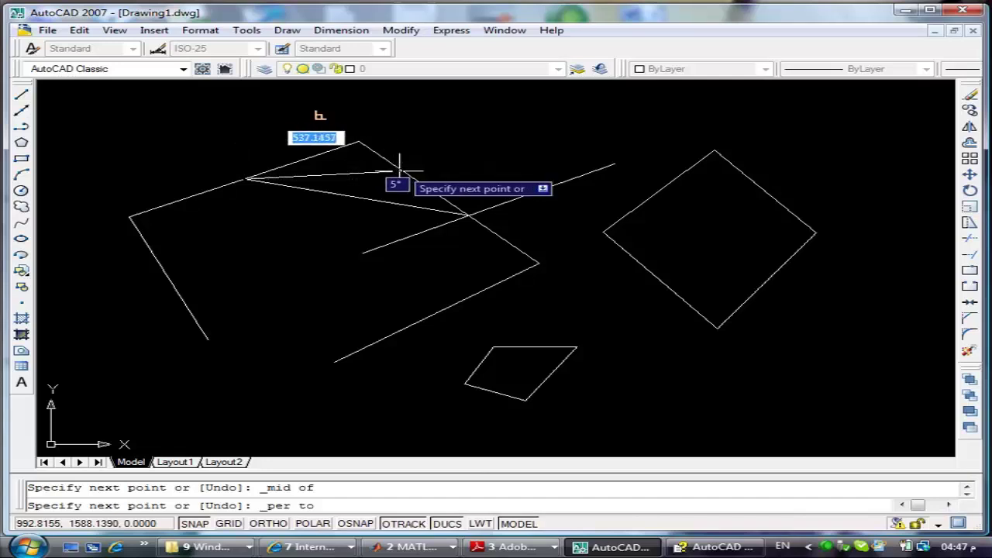
pyautogui.click(394, 161)
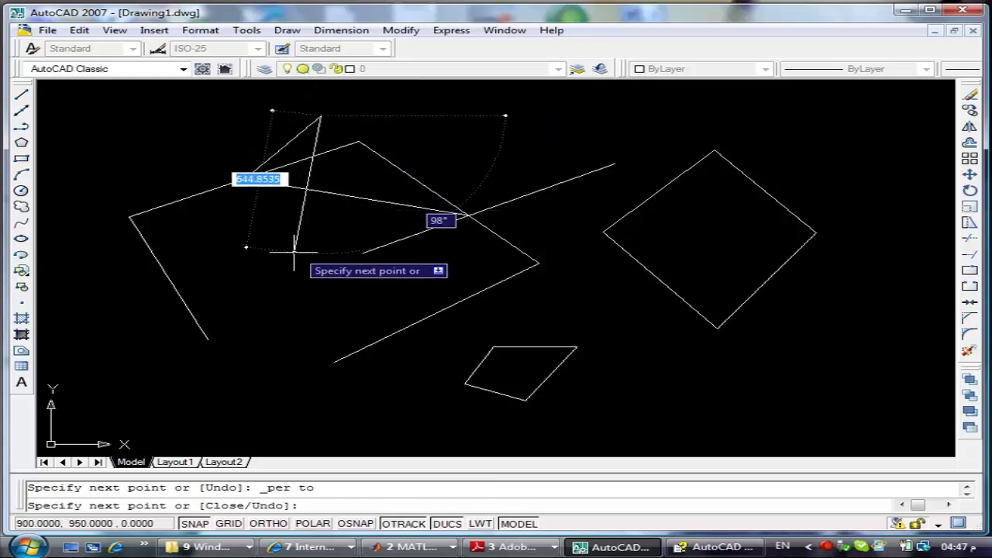
# - Snap to the left side's lower endpoint, draw back up to the top point, and end the line
pyautogui.keyDown('shift'); pyautogui.rightClick(221, 316); pyautogui.keyUp('shift')
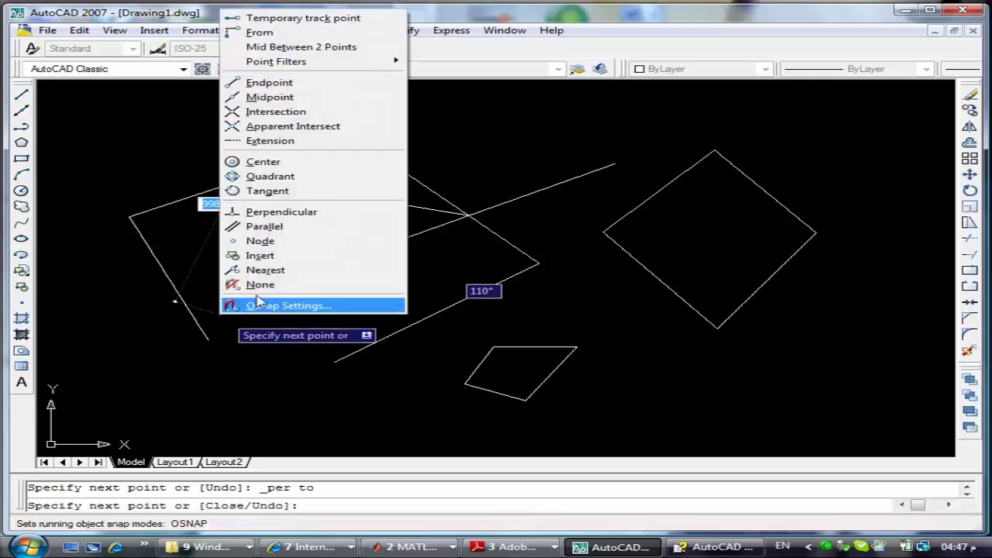
pyautogui.click(269, 82)
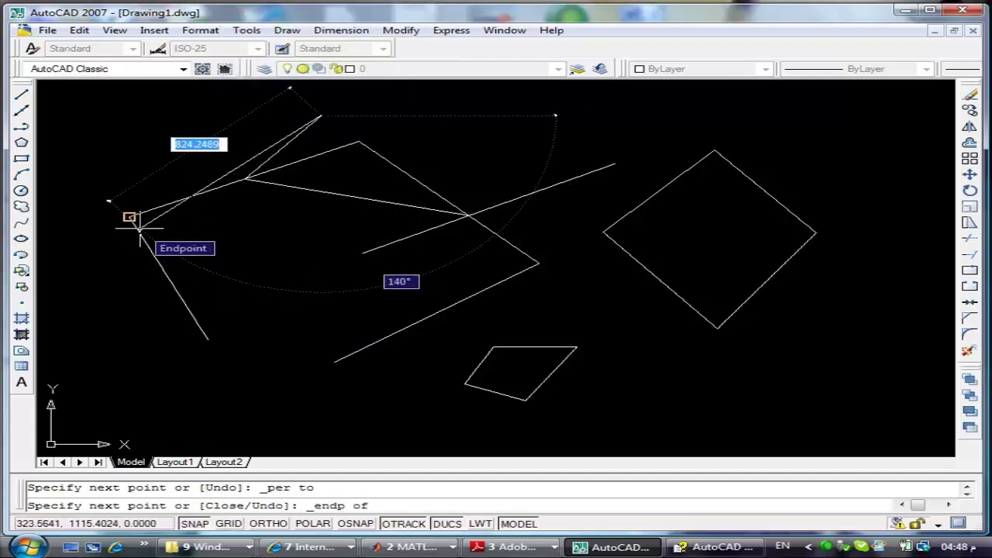
pyautogui.click(140, 224)
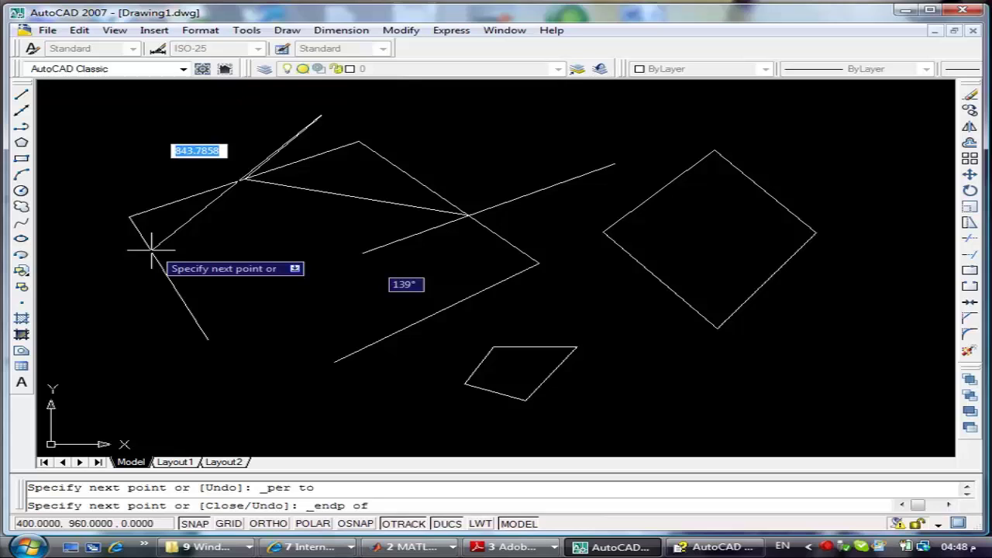
pyautogui.click(207, 339)
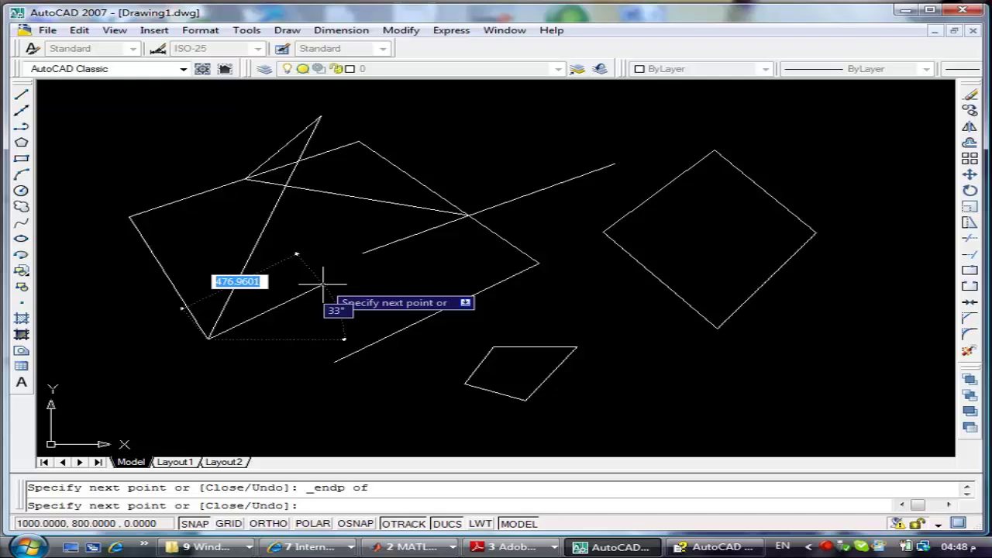
pyautogui.click(319, 120)
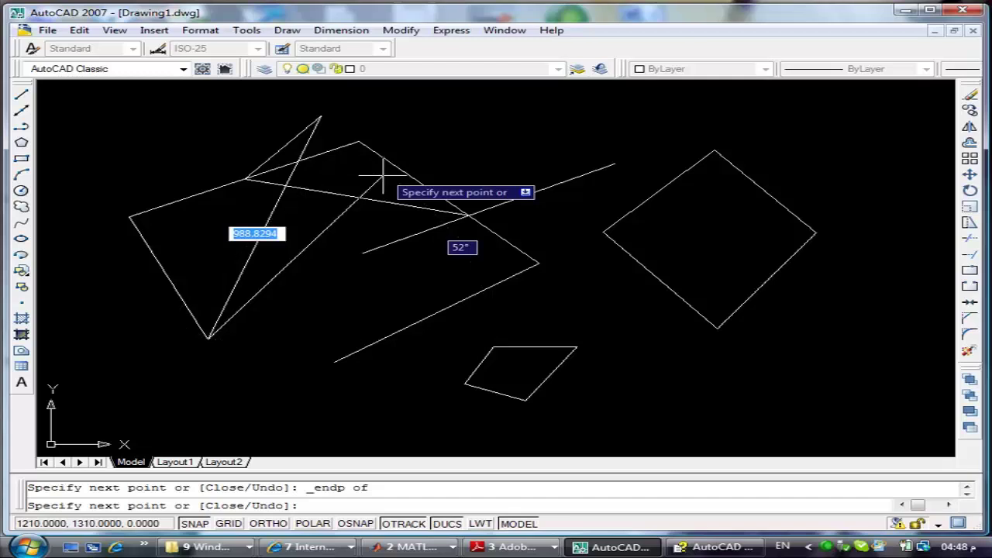
pyautogui.press('Return')
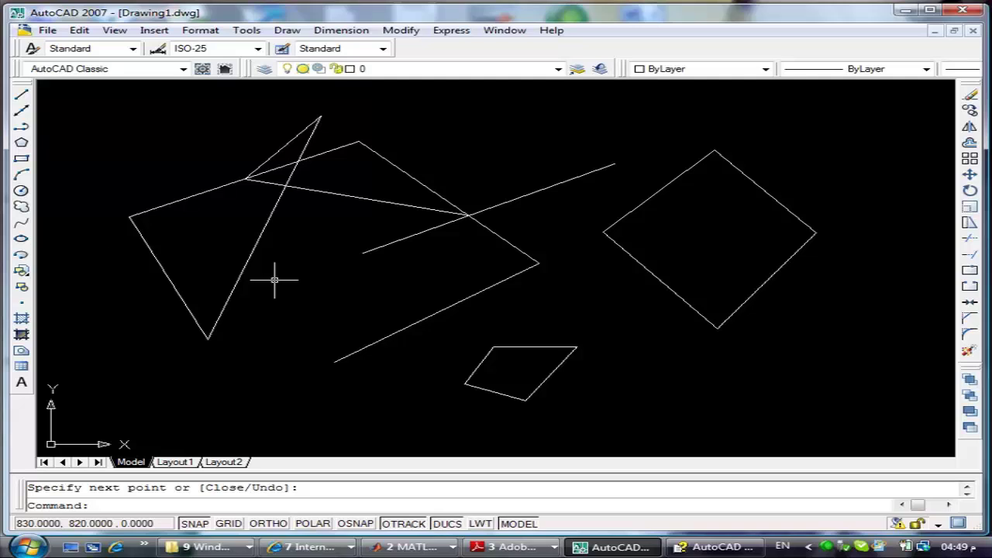
# - Start a new line below the small polygon with Ortho mode on
pyautogui.click(20, 94)
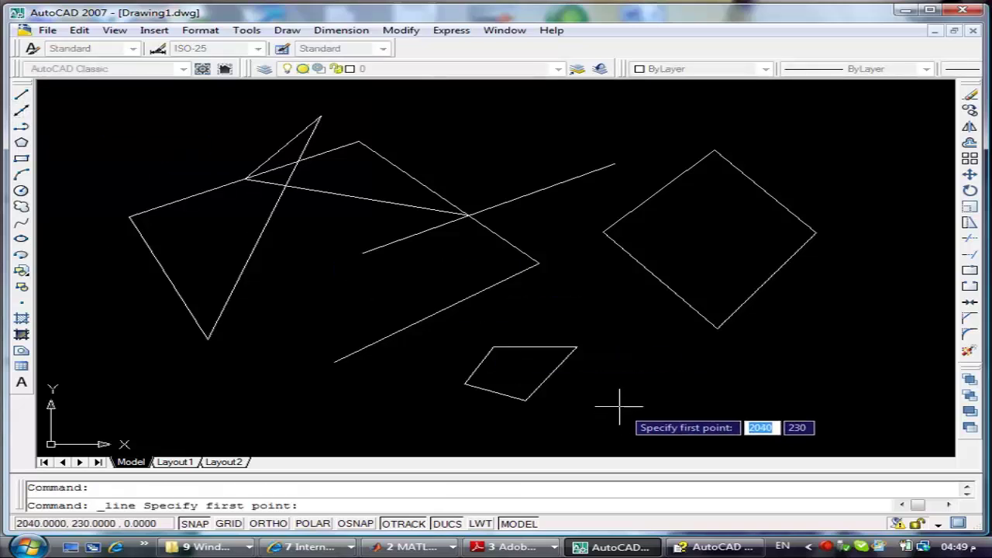
pyautogui.click(608, 413)
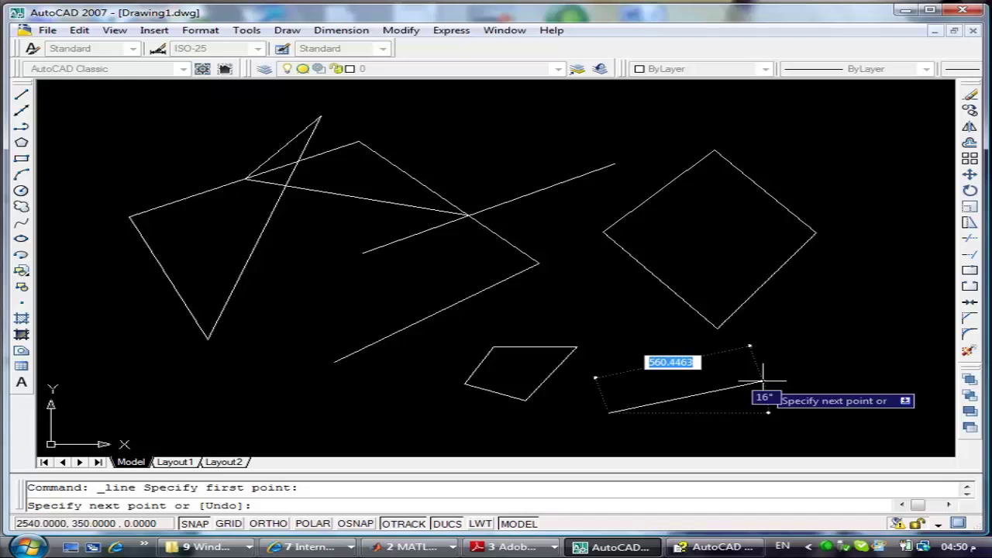
pyautogui.press('F8')
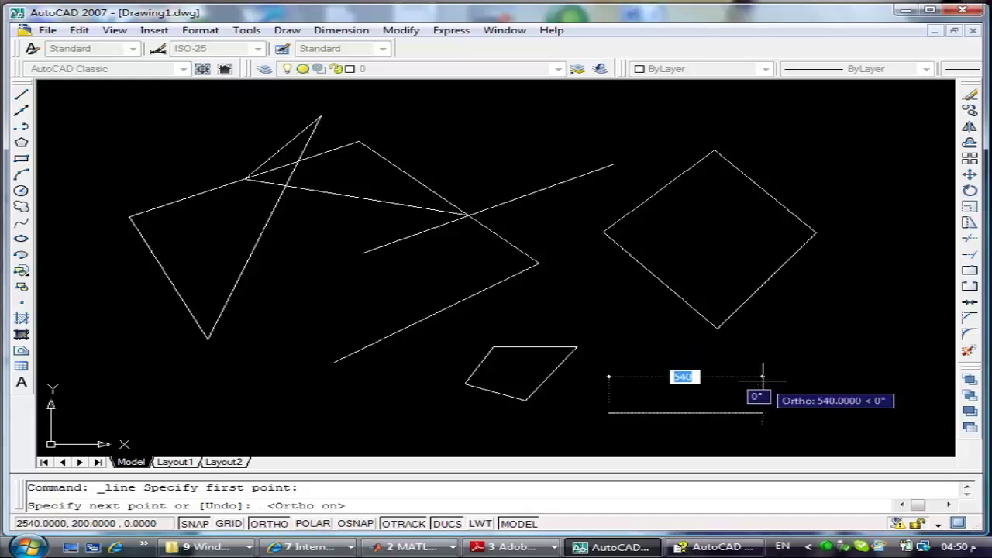
pyautogui.press('F8')
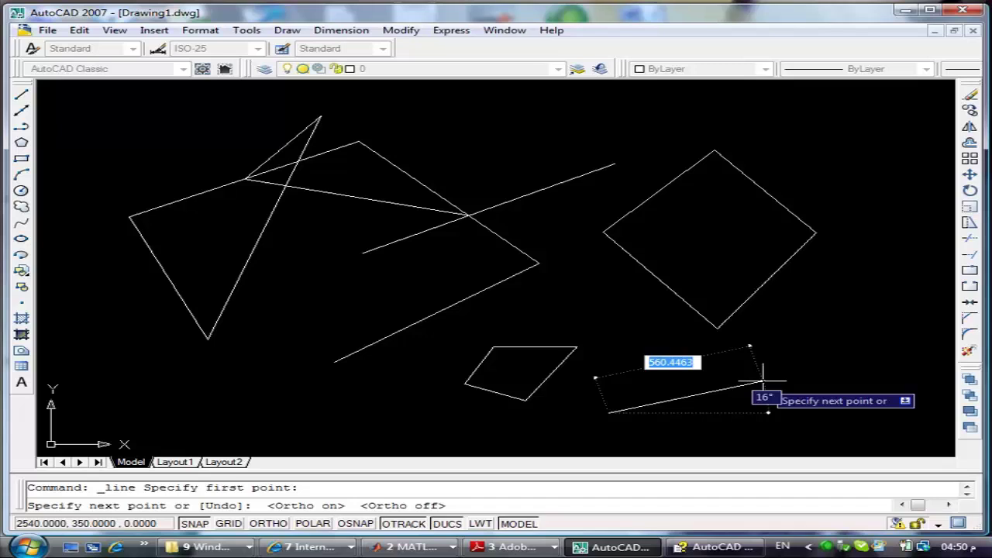
pyautogui.press('F8')
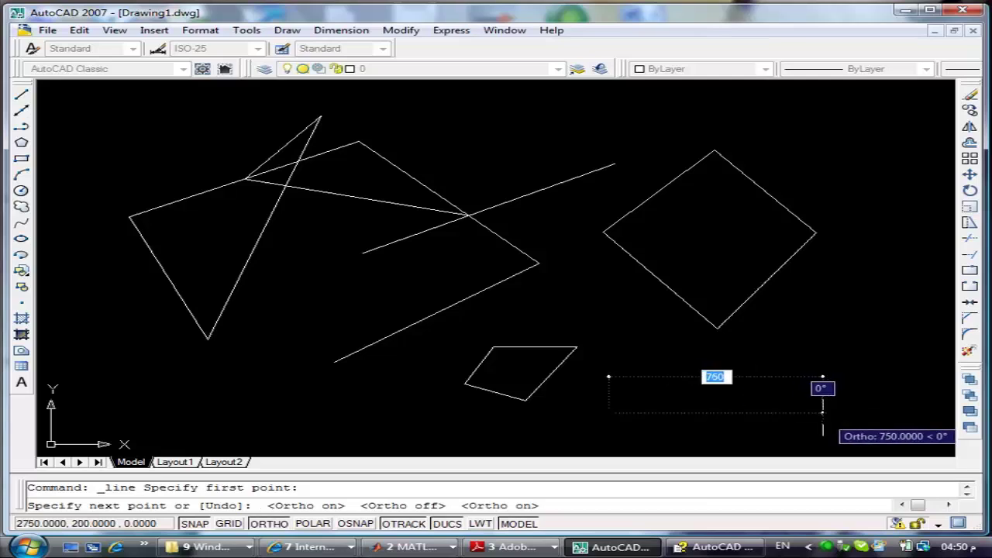
# - Draw right-angled steps right, up, left, up through the diamond and along the top, then finish
pyautogui.click(773, 412)
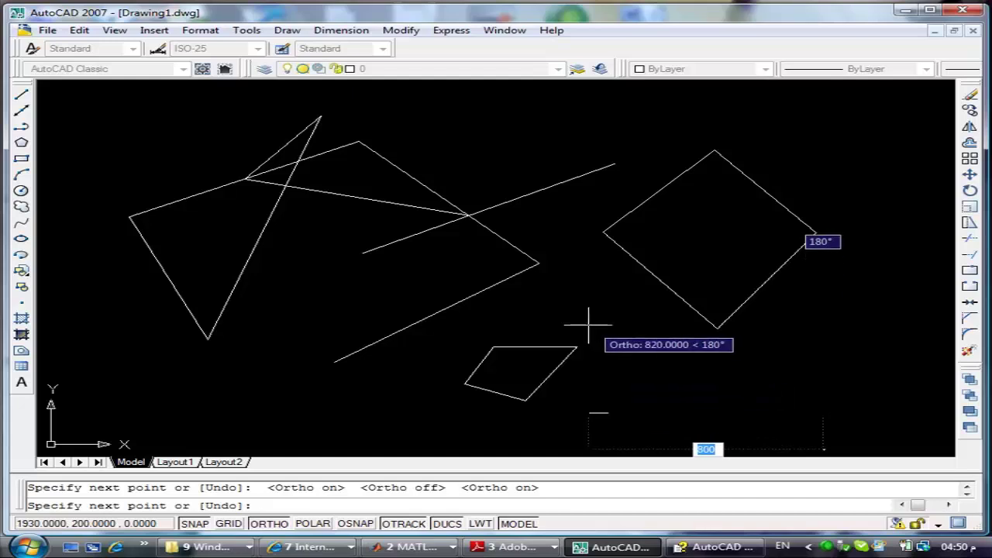
pyautogui.click(823, 403)
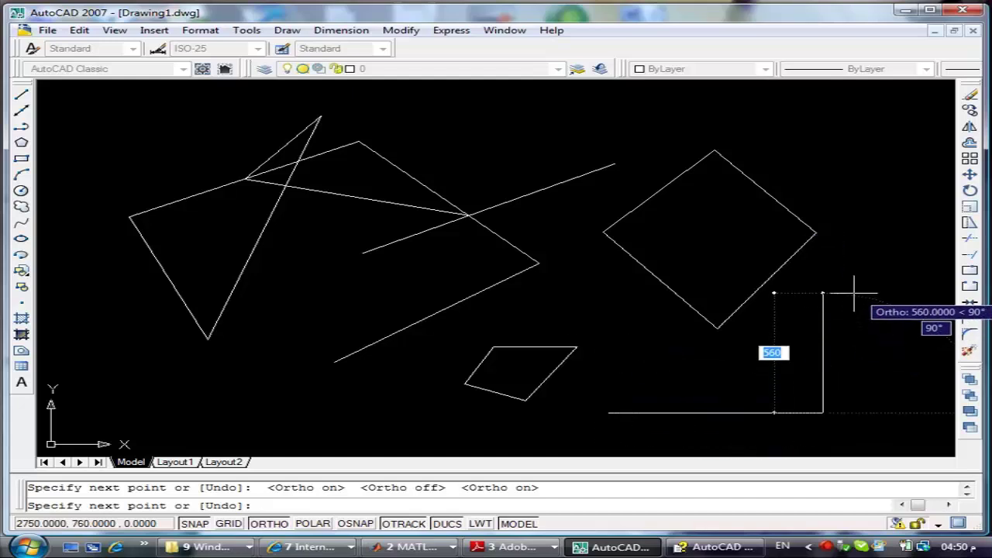
pyautogui.click(855, 292)
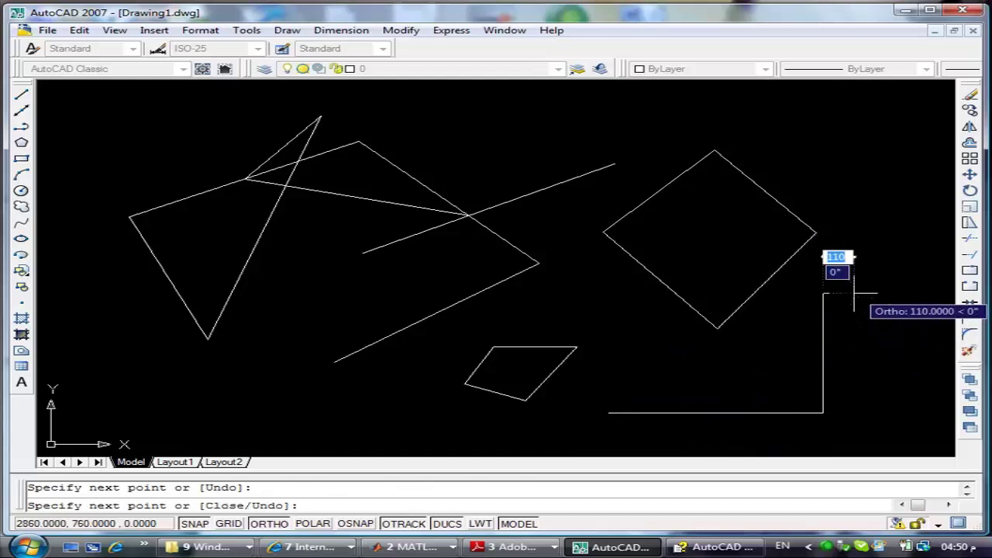
pyautogui.click(701, 283)
pyautogui.click(667, 126)
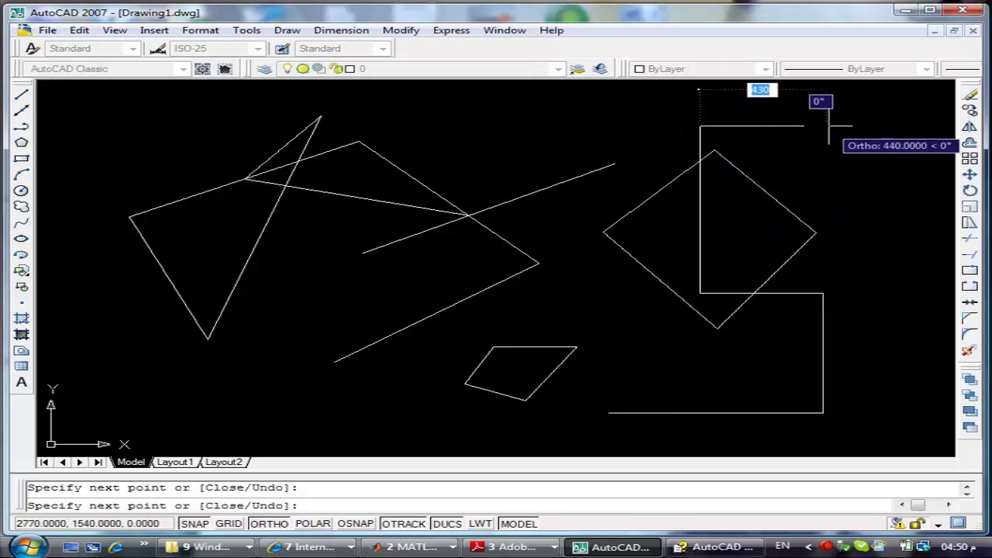
pyautogui.click(871, 127)
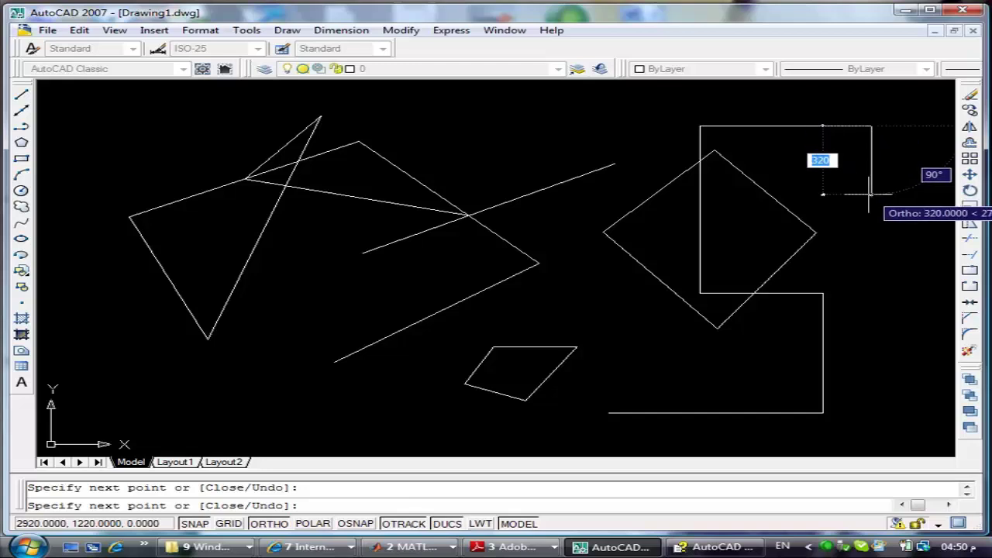
pyautogui.press('Return')
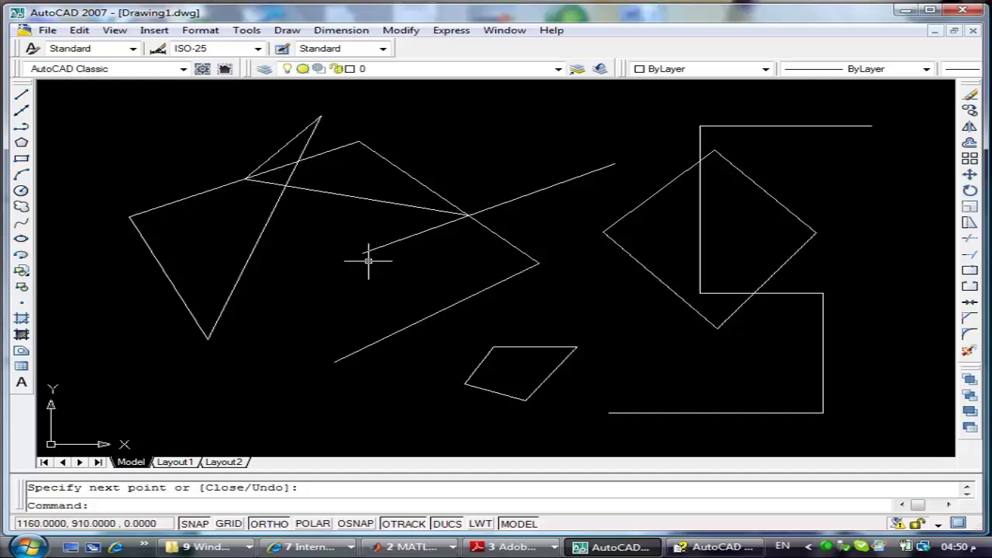
# - Start LINE with L and draw orthogonal steps down the left side of the canvas
pyautogui.write('l')
pyautogui.press('Return')
pyautogui.click(172, 163)
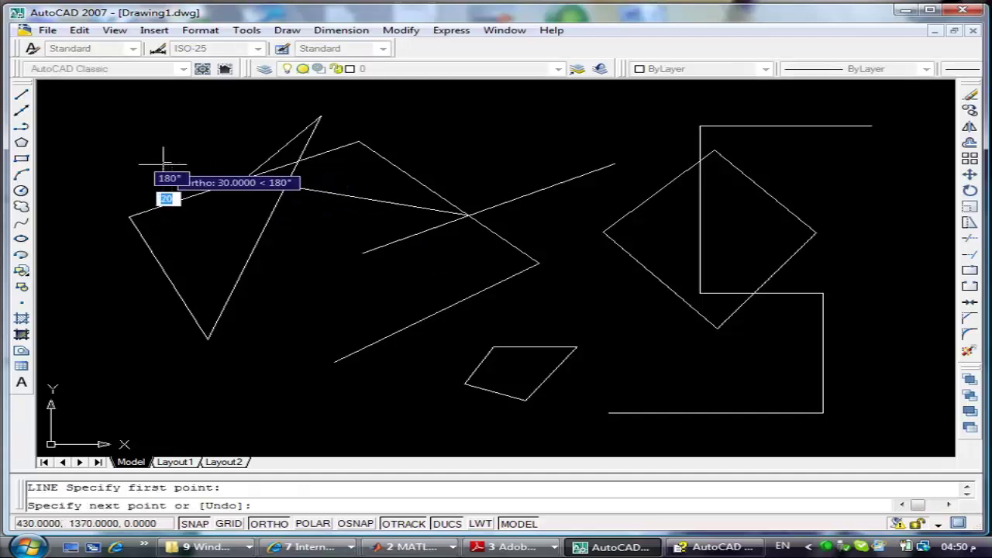
pyautogui.click(128, 163)
pyautogui.click(128, 333)
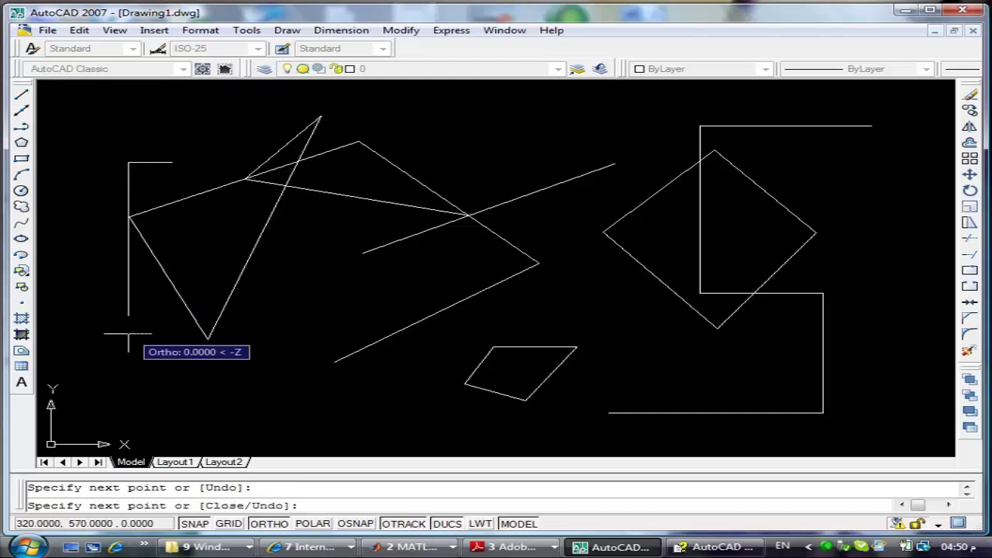
pyautogui.click(163, 333)
pyautogui.click(163, 389)
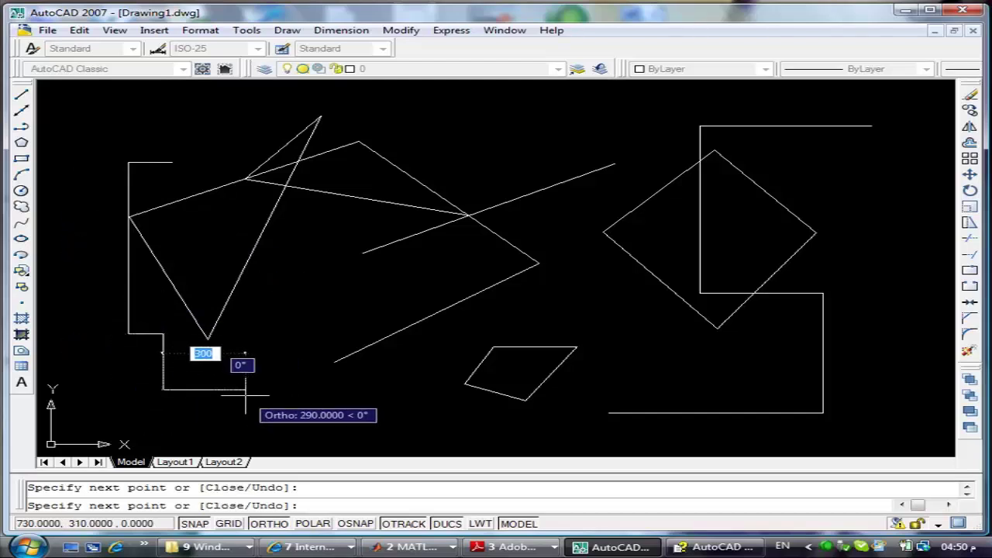
# - Add slanted and horizontal segments along the bottom toward the right, end the chain, and enable object snap
pyautogui.press('F8')
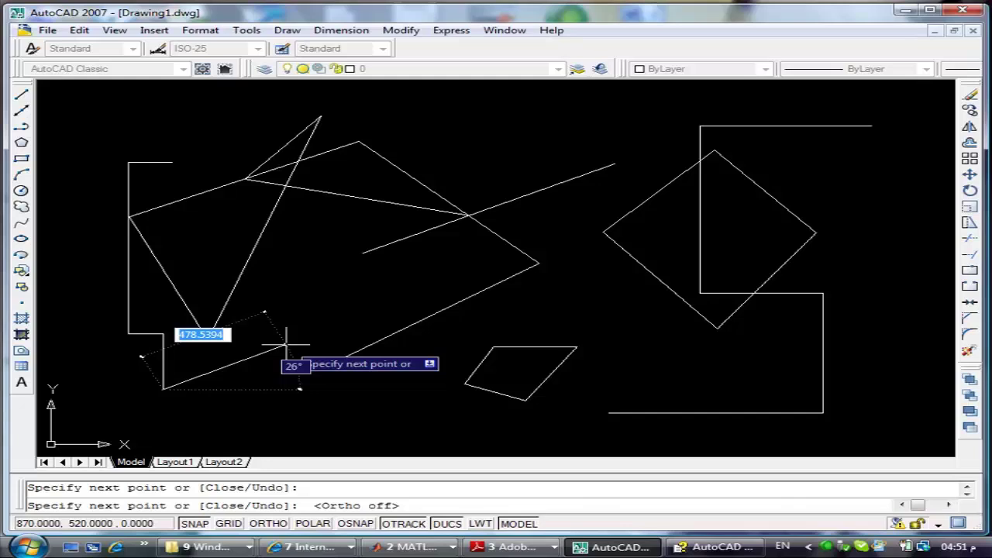
pyautogui.click(286, 318)
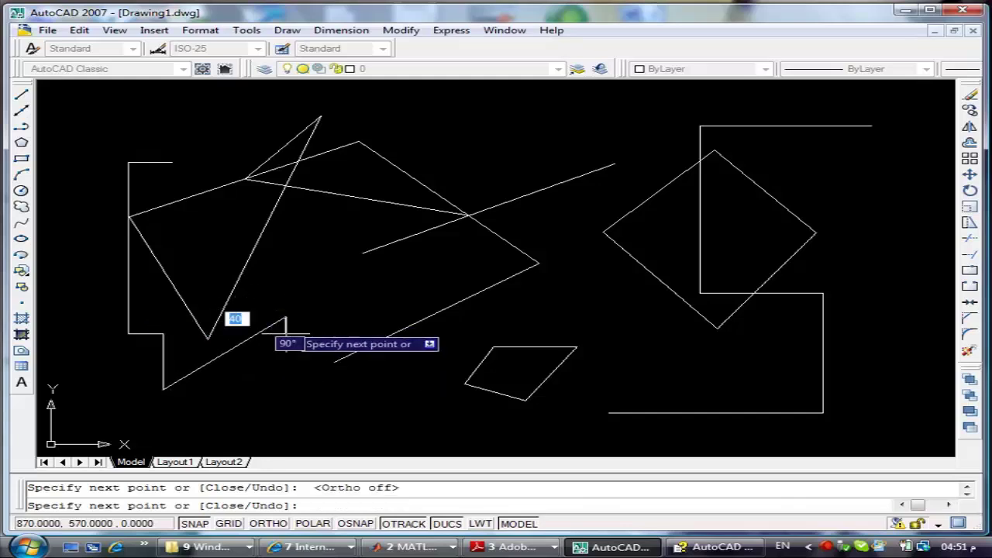
pyautogui.click(317, 402)
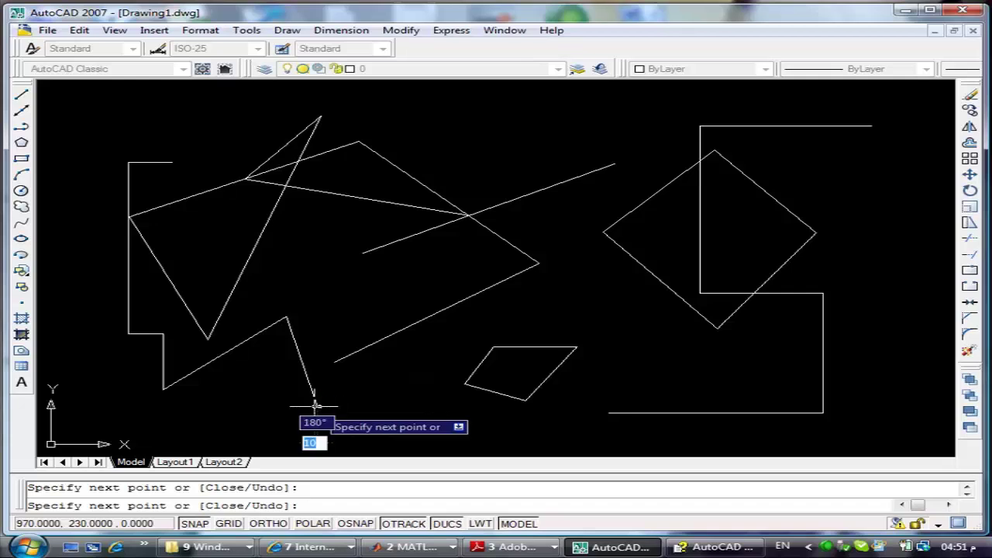
pyautogui.press('F8')
pyautogui.click(388, 379)
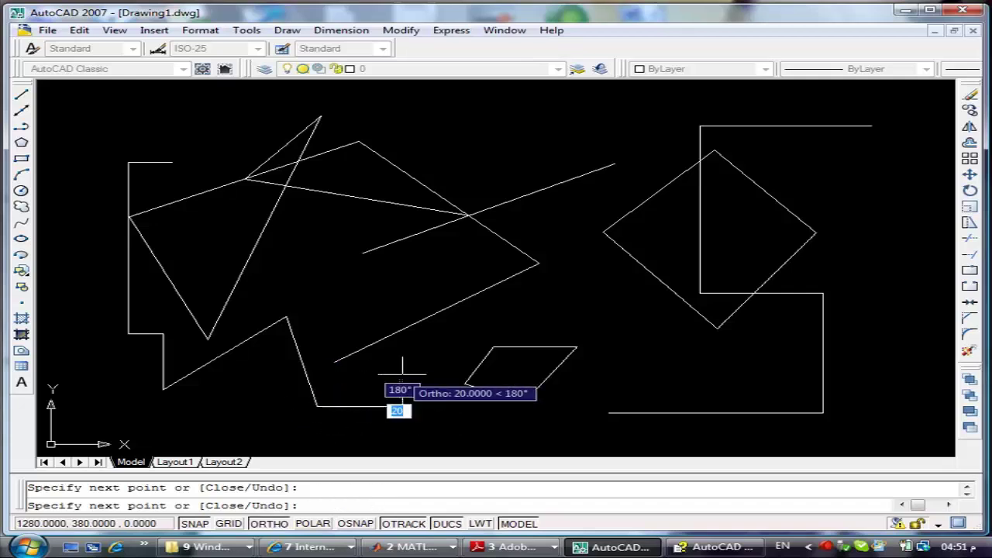
pyautogui.press('F8')
pyautogui.click(518, 313)
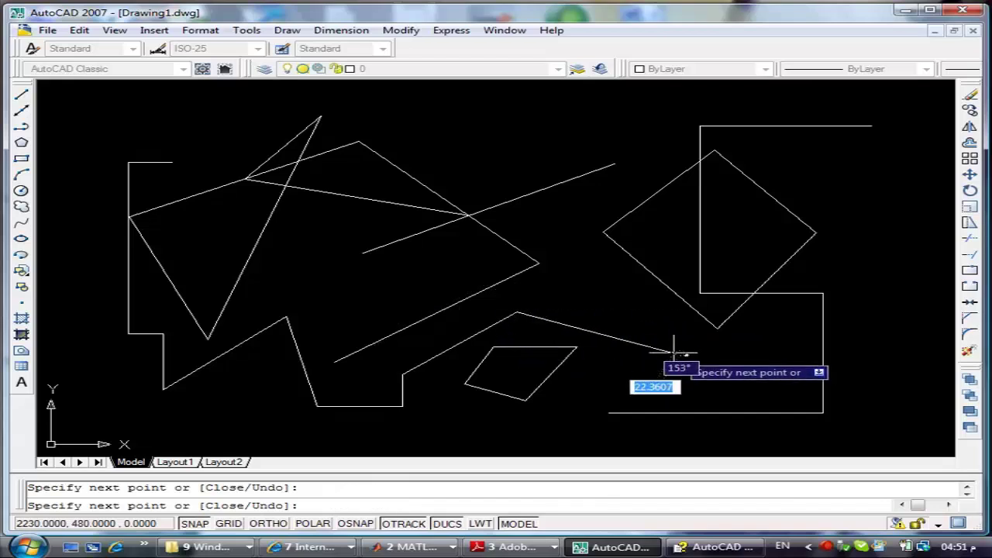
pyautogui.click(679, 355)
pyautogui.press('Escape')
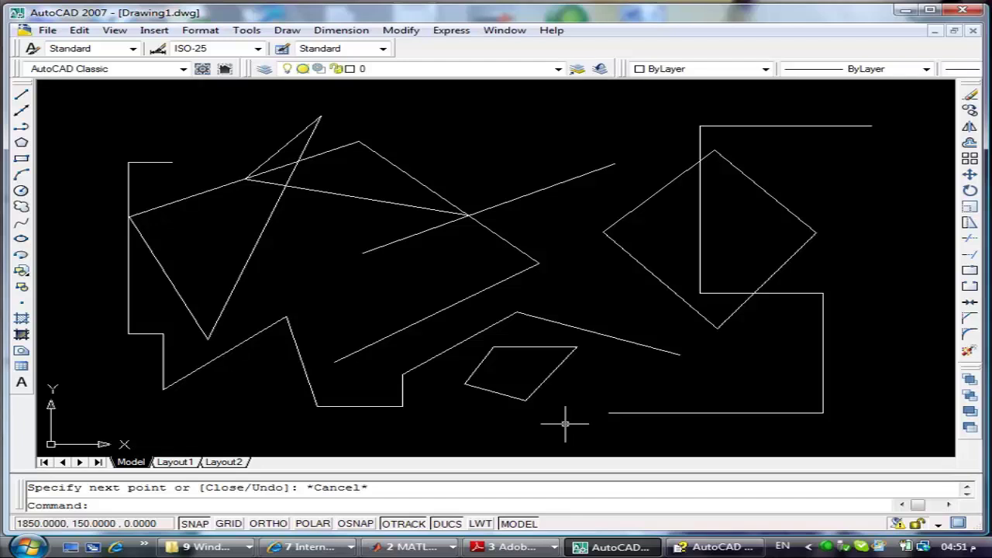
pyautogui.press('F3')
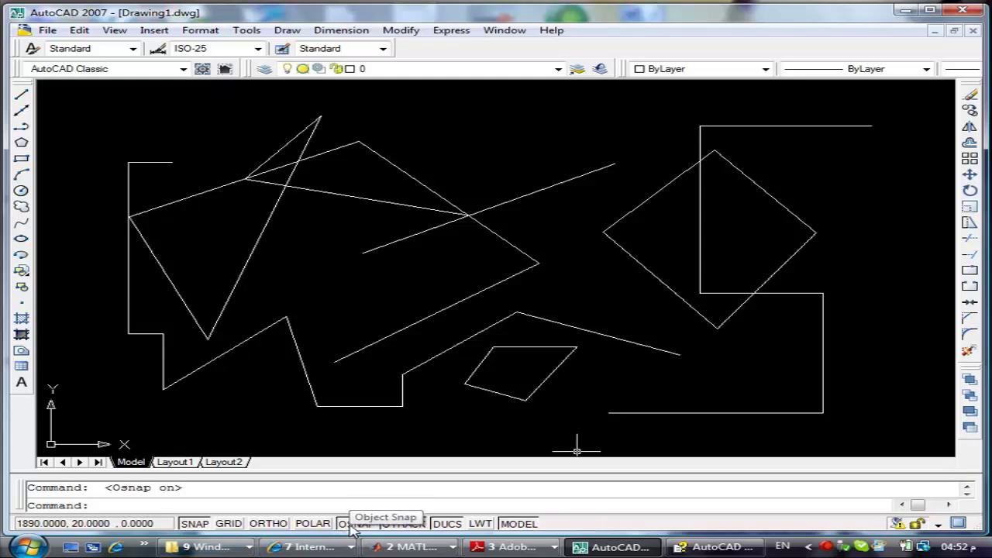
# - Use the status-bar toggles to leave ORTHO off and OSNAP on
pyautogui.click(260, 526)
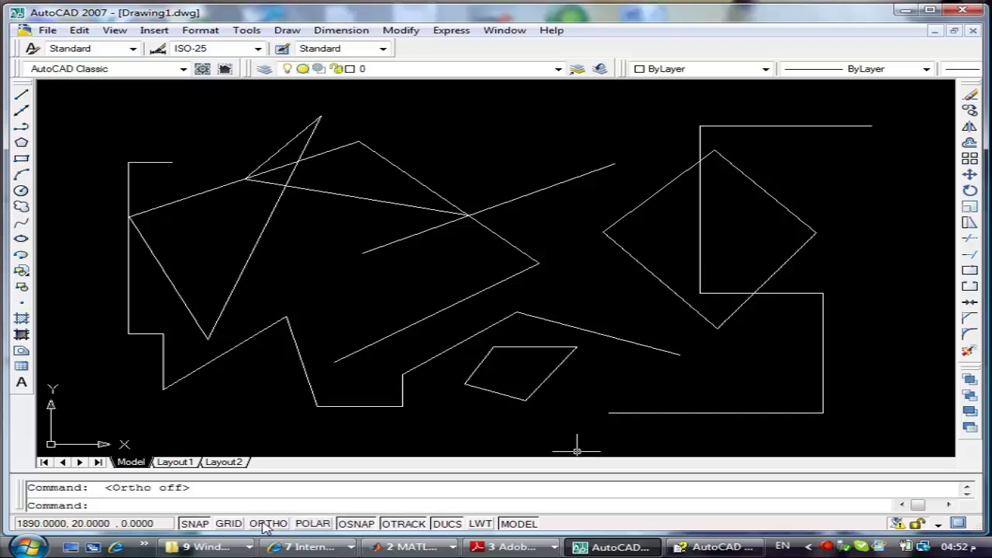
pyautogui.click(261, 525)
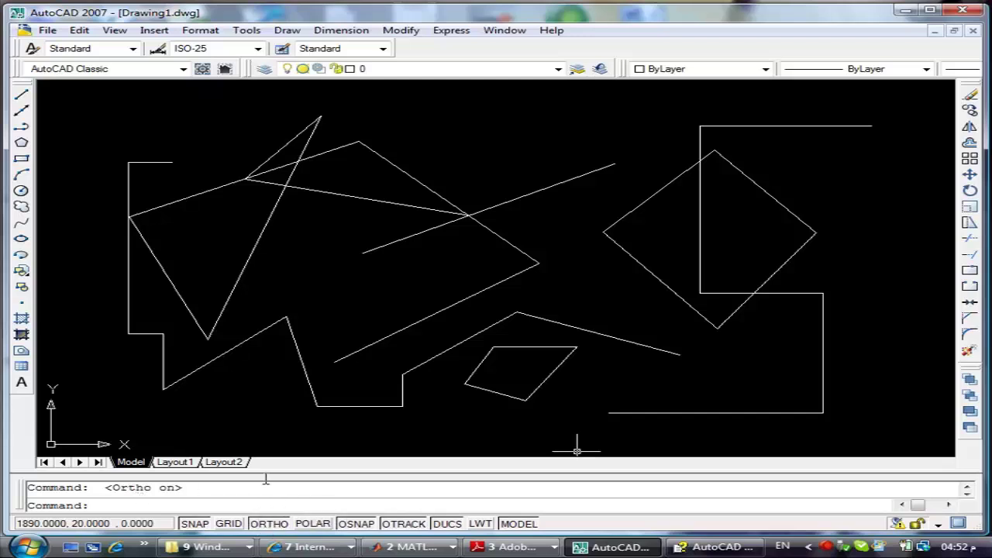
pyautogui.click(283, 526)
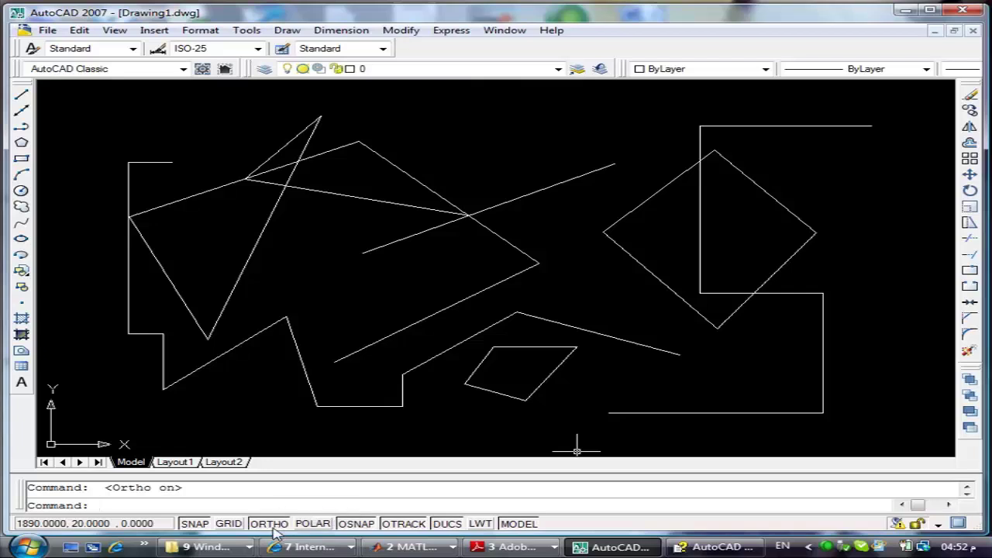
pyautogui.click(362, 524)
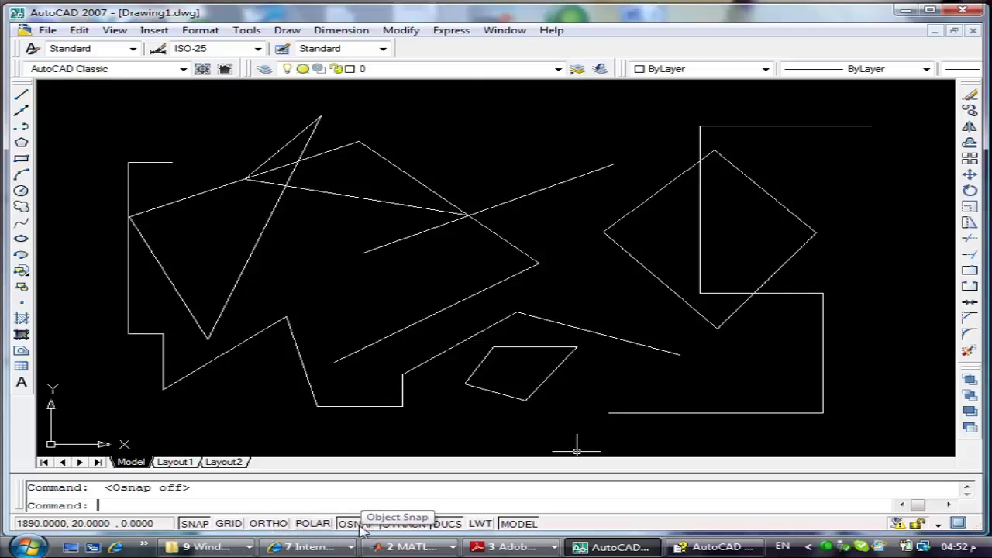
pyautogui.click(363, 524)
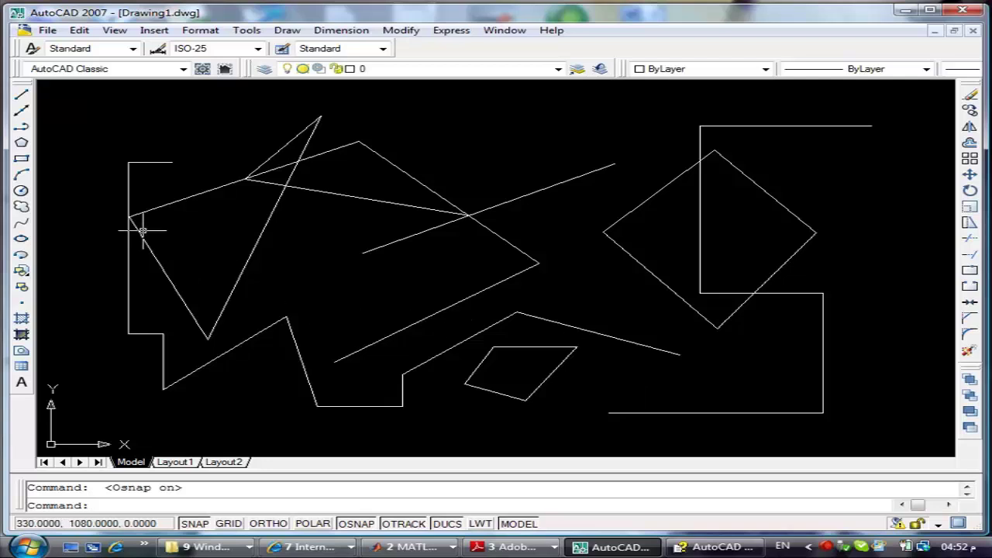
# - Draw a line from the left chain's top end to the triangle apex, an edge Midpoint, then the crossing point
pyautogui.click(19, 96)
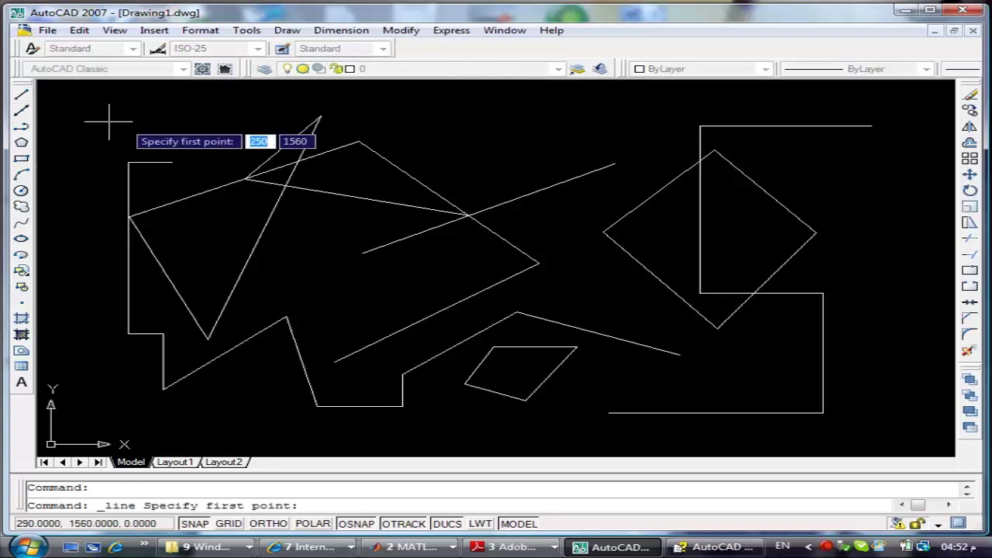
pyautogui.click(170, 162)
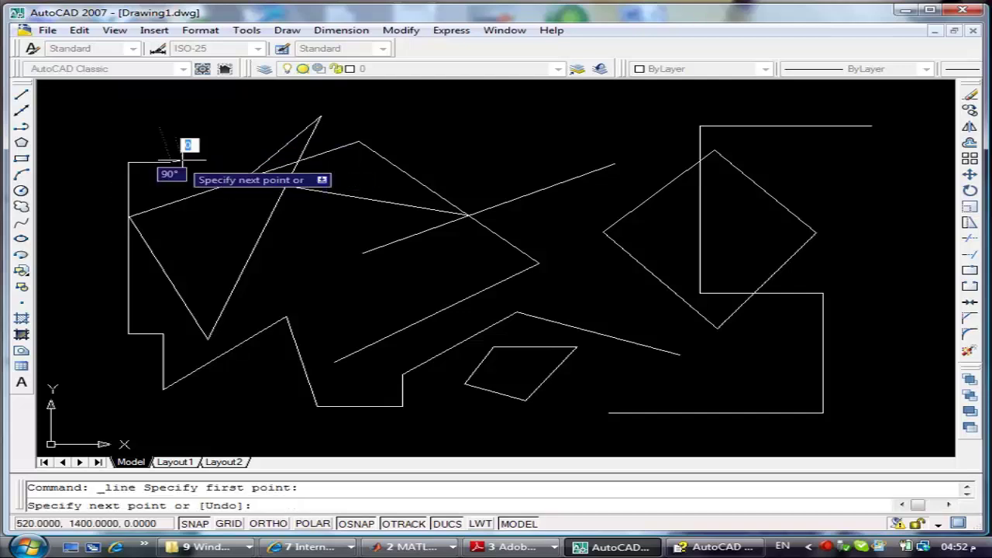
pyautogui.click(321, 115)
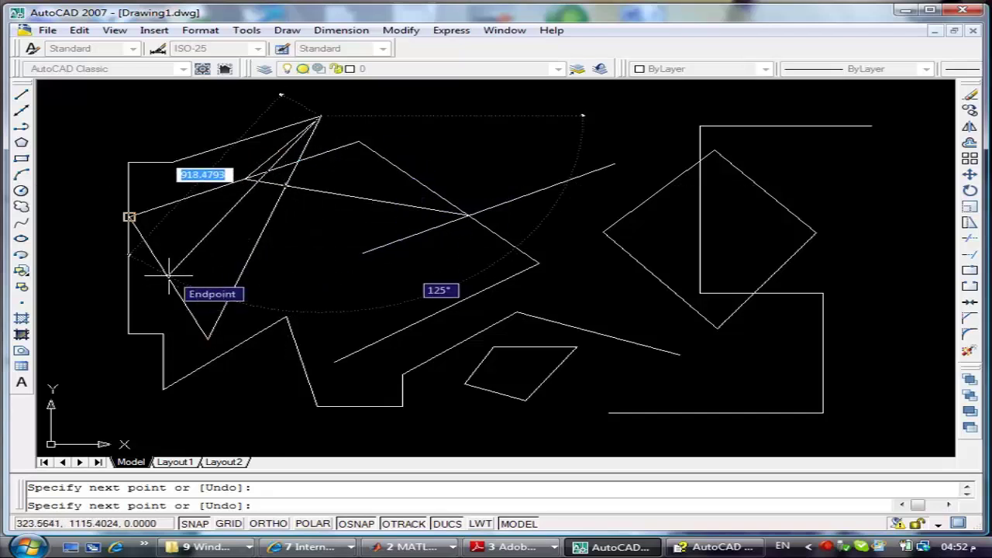
pyautogui.keyDown('shift'); pyautogui.rightClick(169, 274); pyautogui.keyUp('shift')
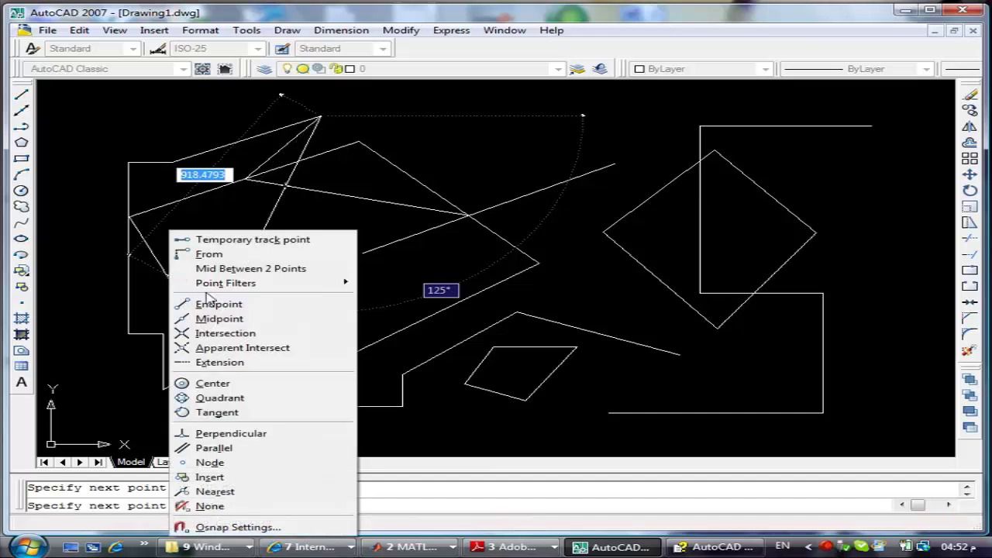
pyautogui.click(213, 319)
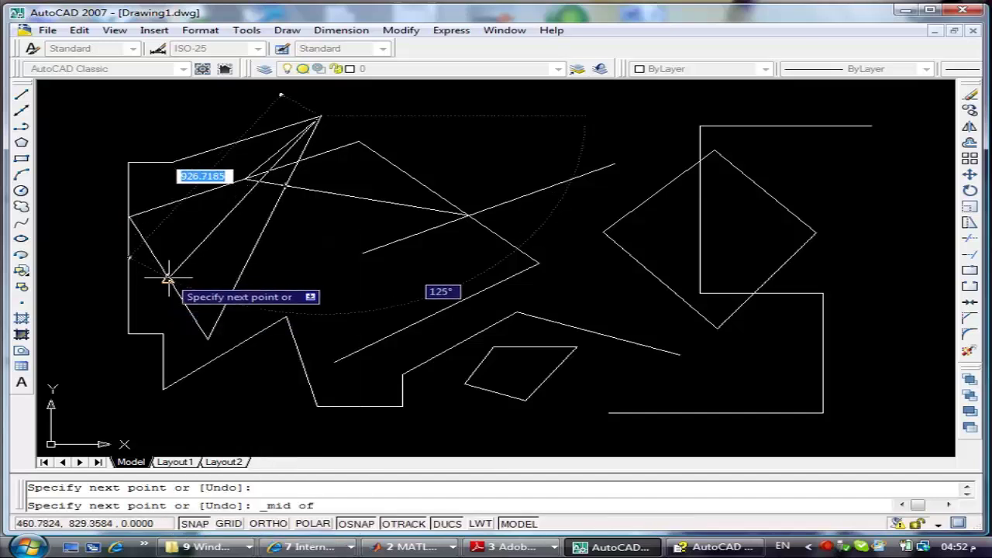
pyautogui.click(168, 278)
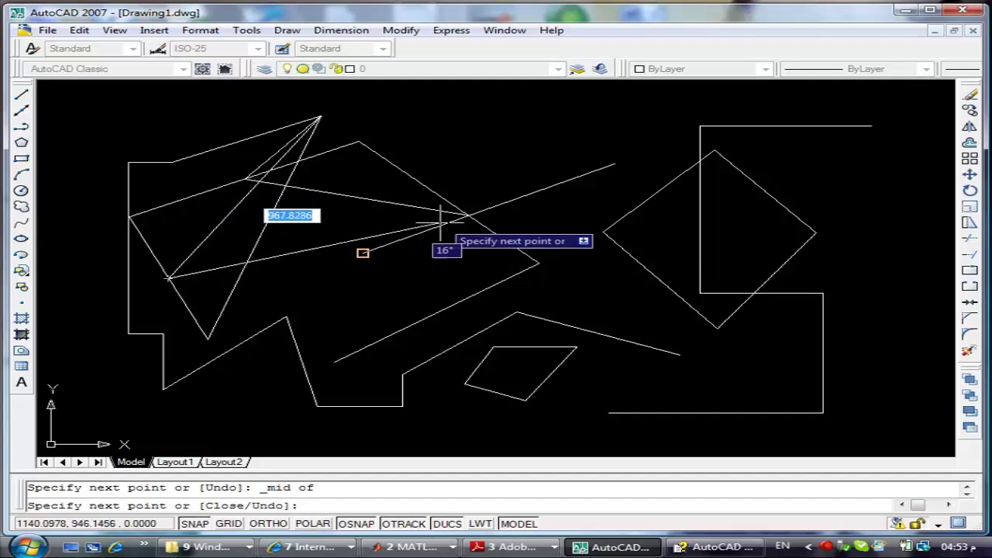
pyautogui.click(468, 214)
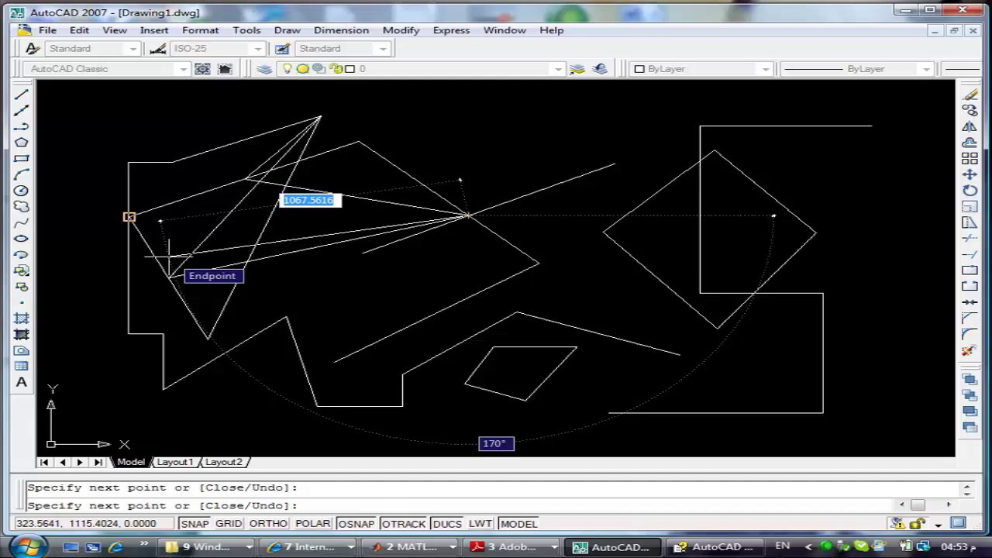
pyautogui.press('Escape')
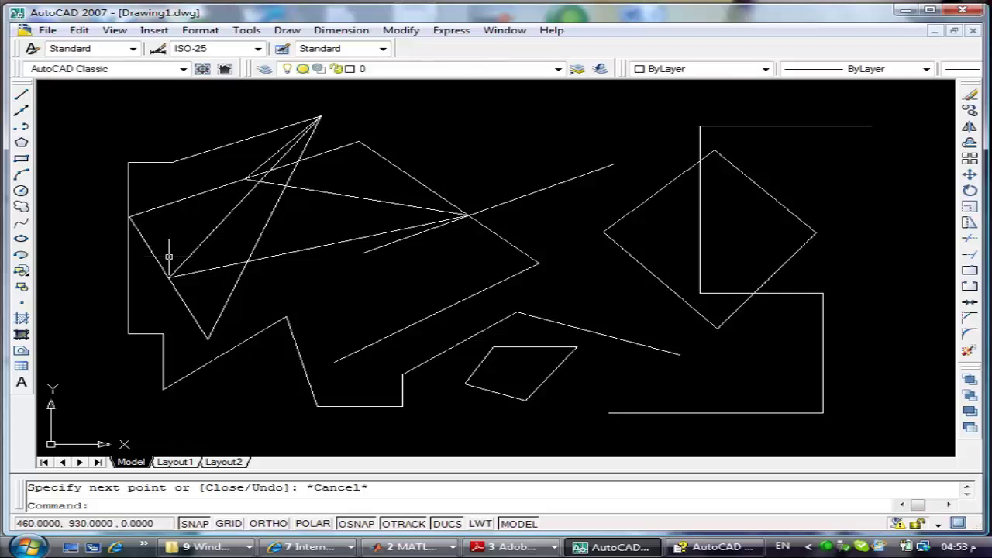